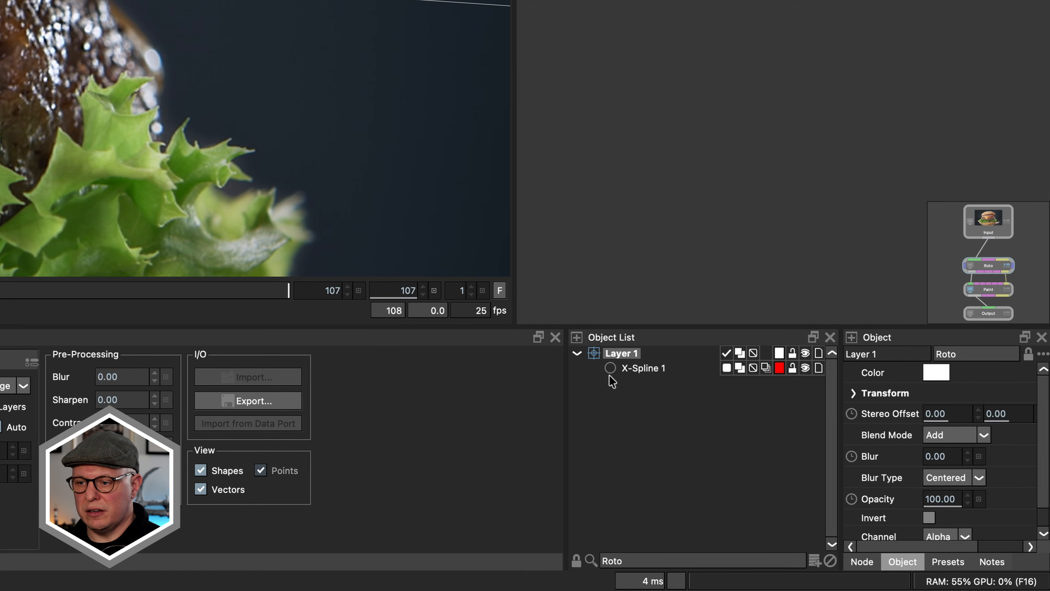
Step: Rename the tracked roto layer to Patty
double_click(616, 353)
type("P")
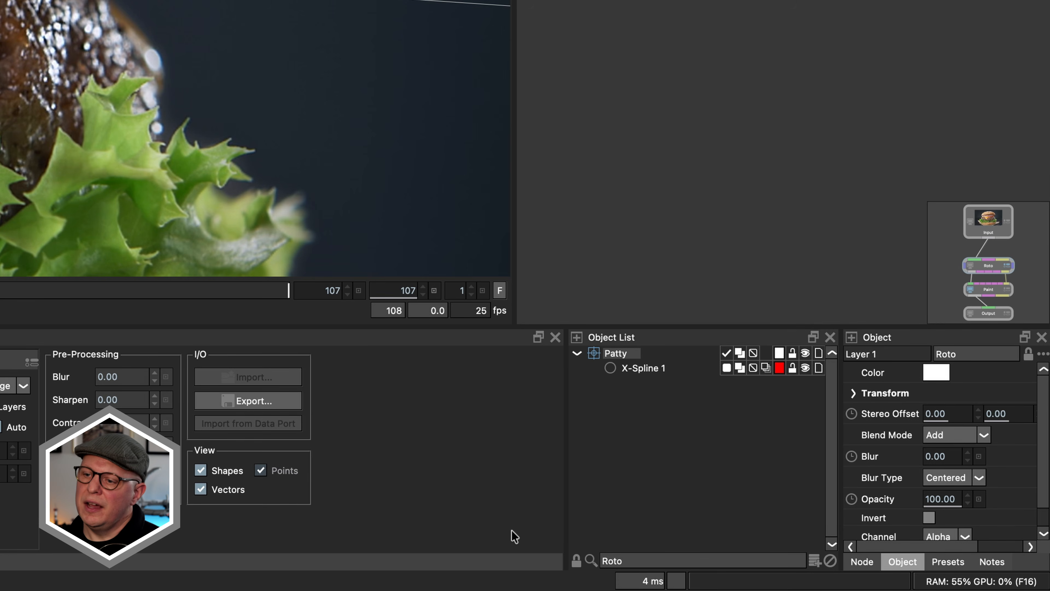
type("atty")
key("Return")
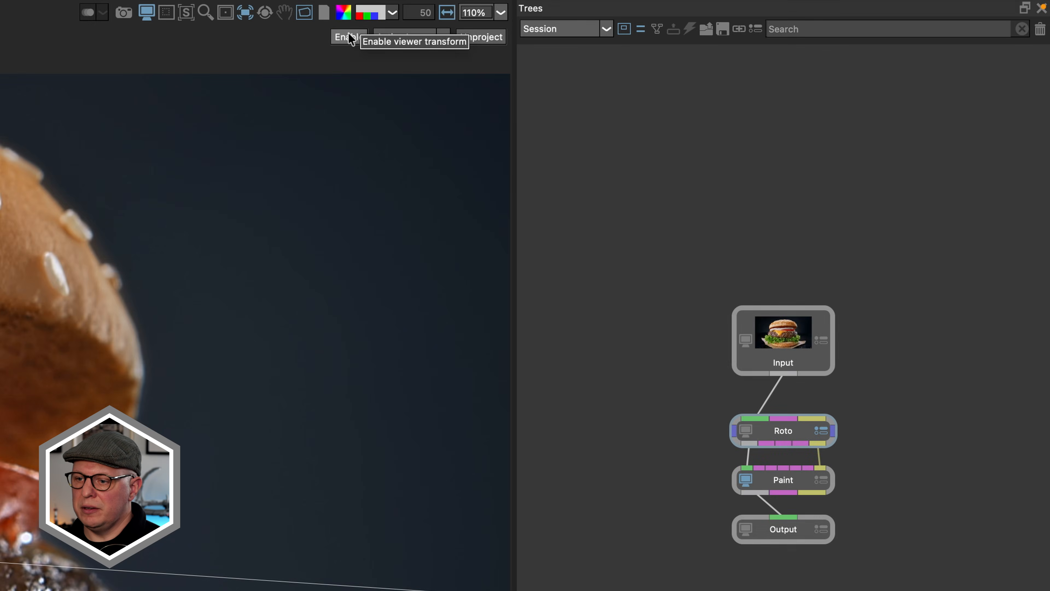
Step: Enable the viewer transform with Roto→Patty as its source, then stop the stabilized playback
left_click(350, 35)
left_click(412, 37)
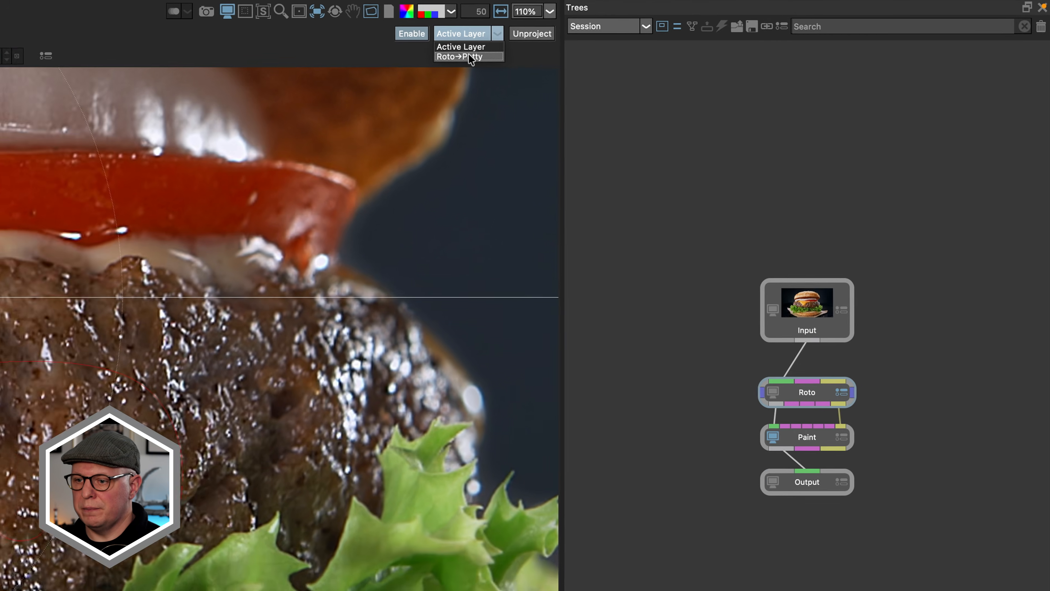
left_click(470, 57)
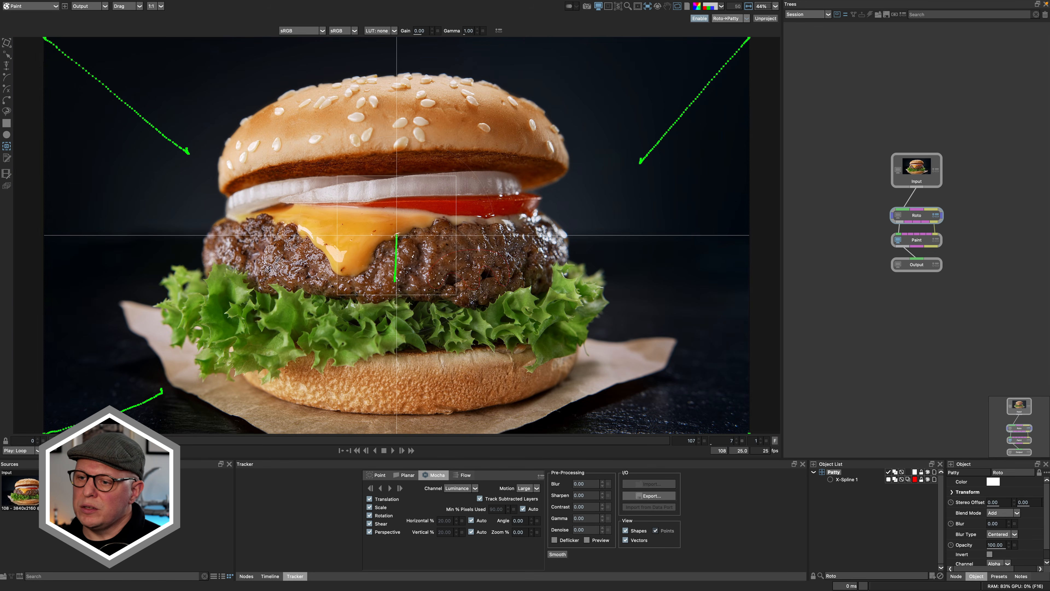
left_click(383, 450)
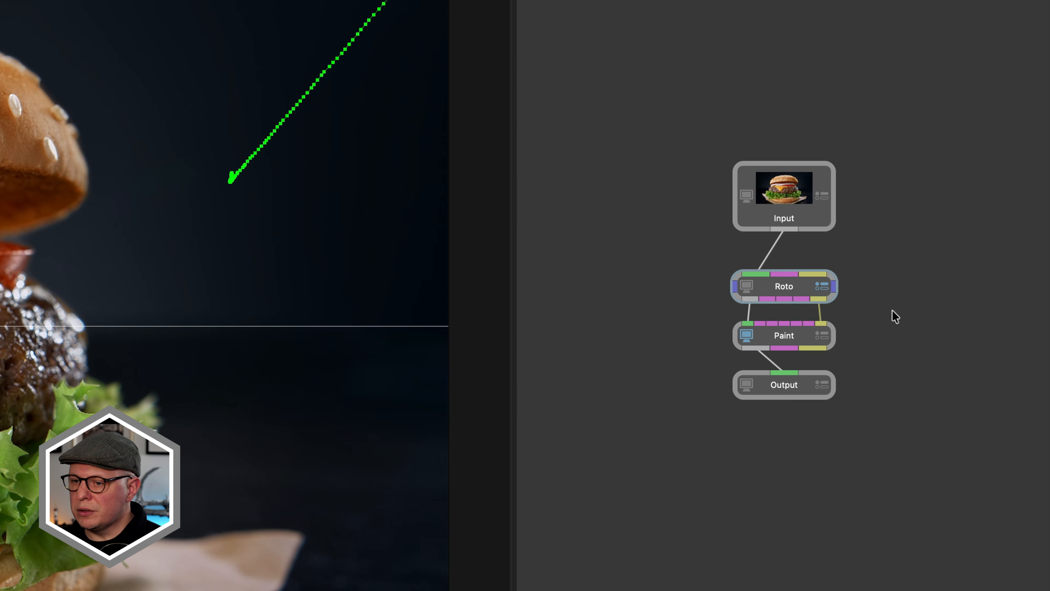
Step: Move the Paint and Output nodes down together and add a Transform node beside the Roto-to-Paint connection
left_click_drag(894, 317, 697, 422)
left_click_drag(785, 333, 782, 384)
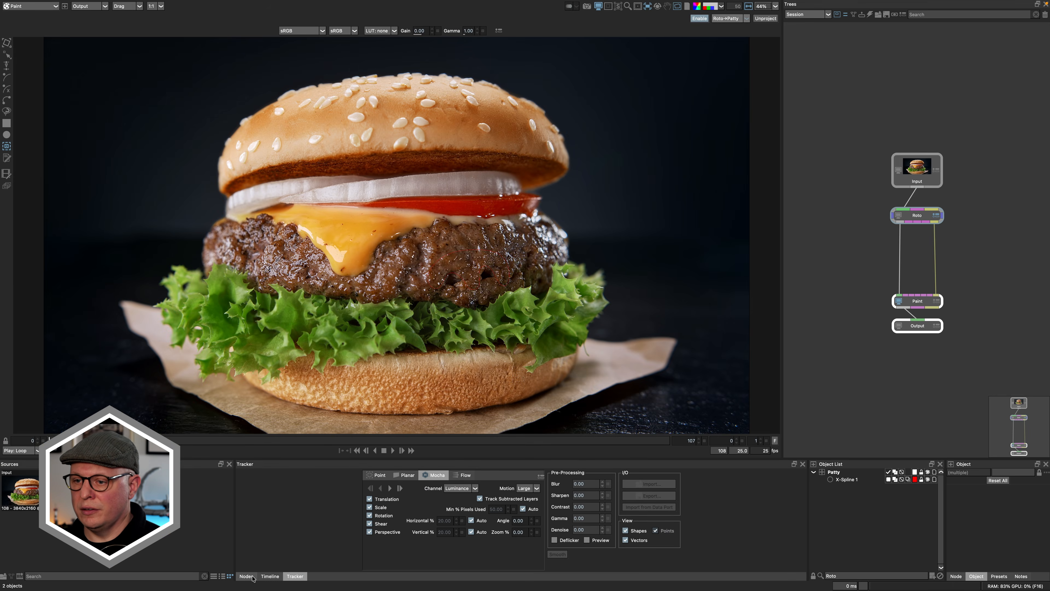
left_click(247, 576)
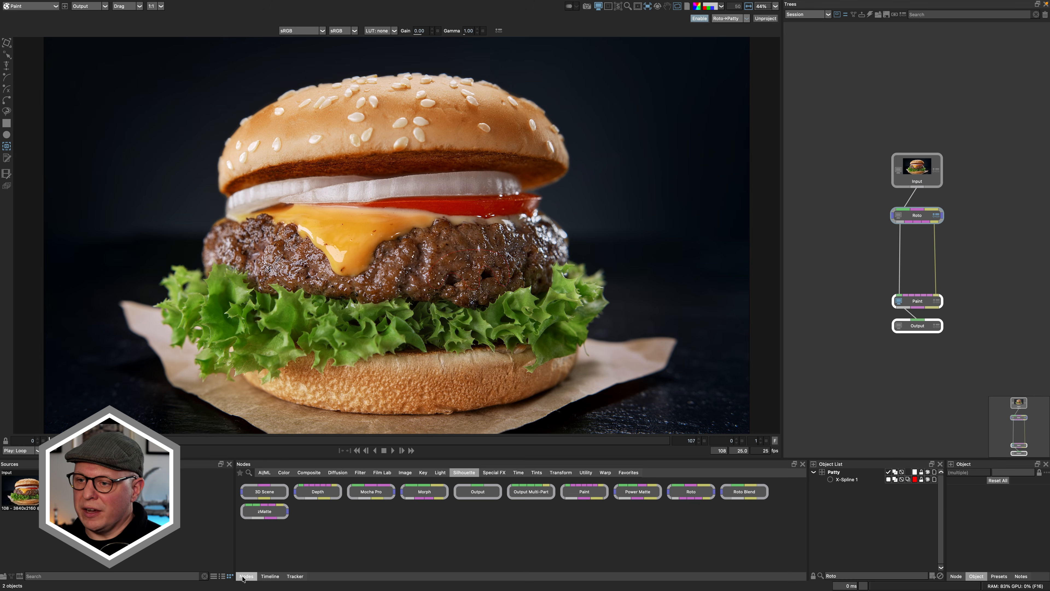
left_click(561, 472)
left_click_drag(314, 514, 869, 274)
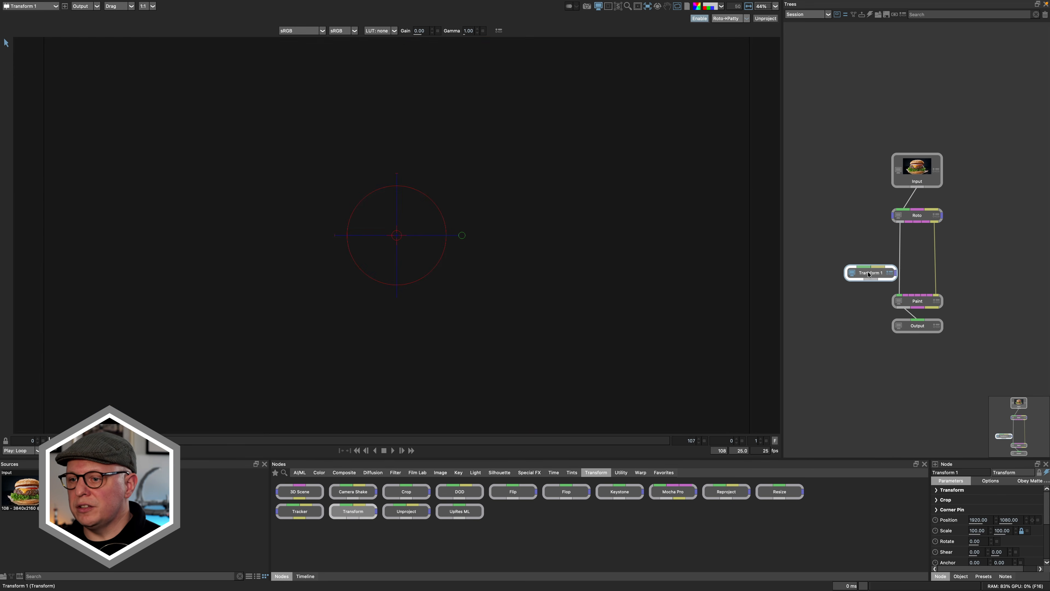
Step: Connect the Input image and Roto's object output to the Transform node and route the connections around the Roto node
left_click_drag(916, 173, 907, 151)
left_click(906, 186, "alt")
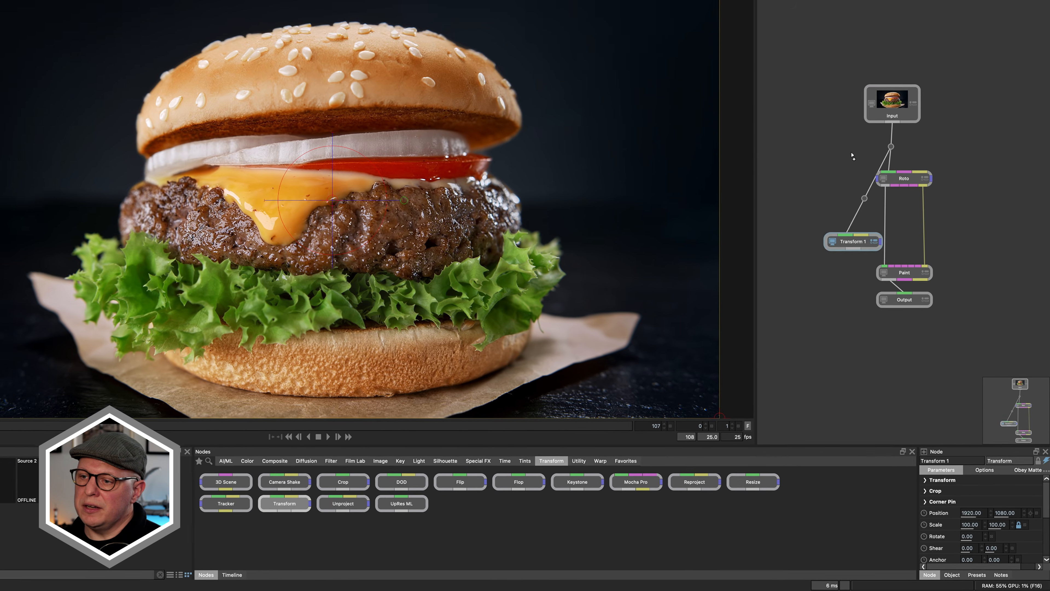
left_click_drag(852, 155, 838, 147)
left_click_drag(857, 245, 908, 211)
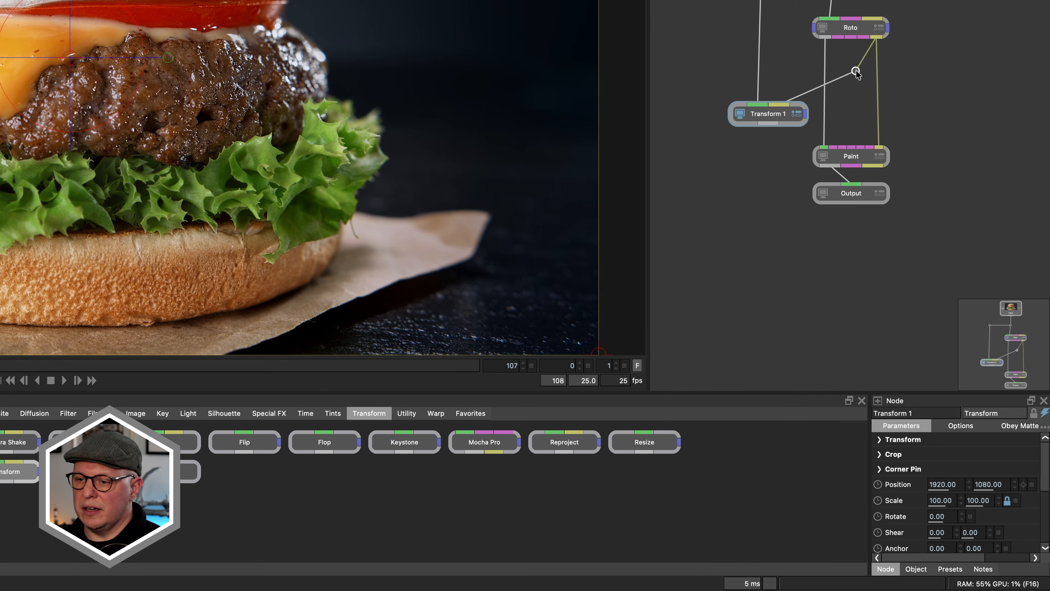
left_click_drag(856, 72, 877, 70)
left_click_drag(785, 66, 780, 70)
Step: Set the Transform node to use the Patty layer's transform in Stabilize mode
left_click(882, 440)
left_click(950, 454)
left_click(947, 463)
left_click(957, 487)
left_click(950, 497)
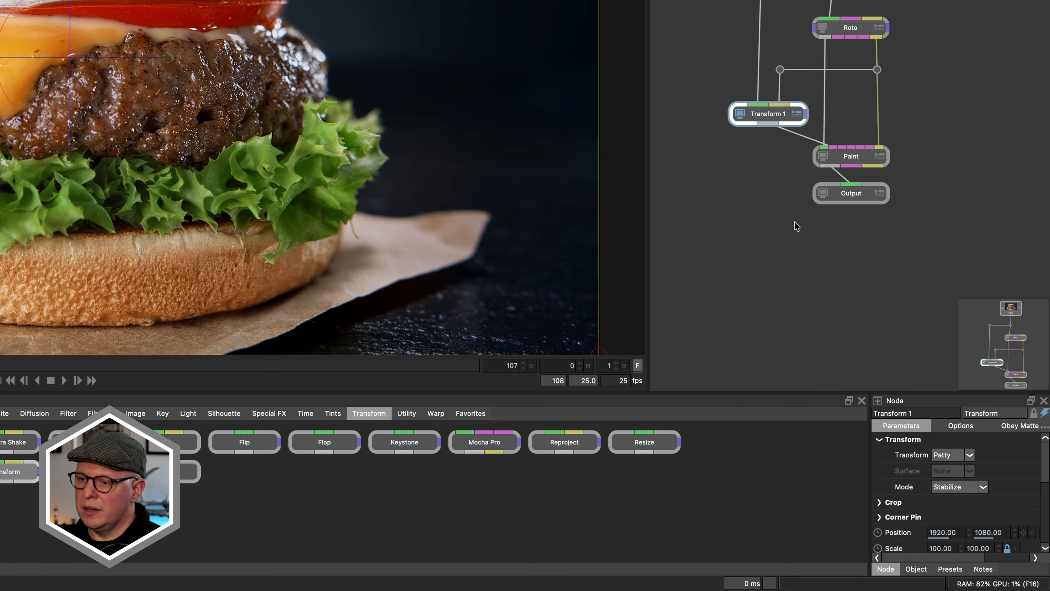
Step: Open the Paint node, shift Paint and Output down, and reroute the connection from the Transform node to Paint
left_click(854, 159)
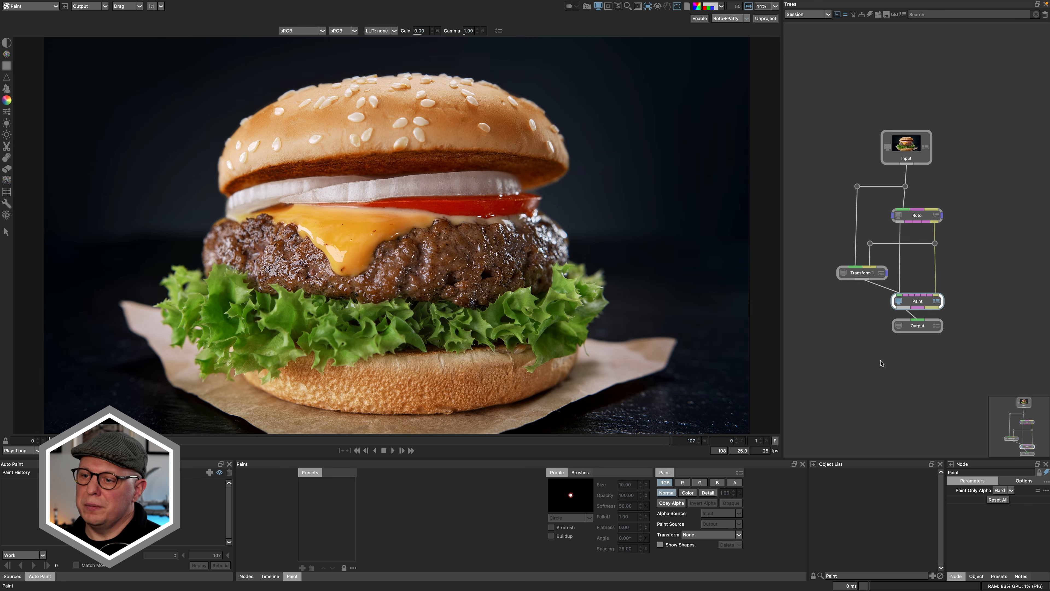
left_click_drag(982, 285, 865, 361)
mouse_move(910, 301)
left_mouse_down()
mouse_move(909, 325)
mouse_move(861, 295)
left_mouse_up()
left_click(881, 296)
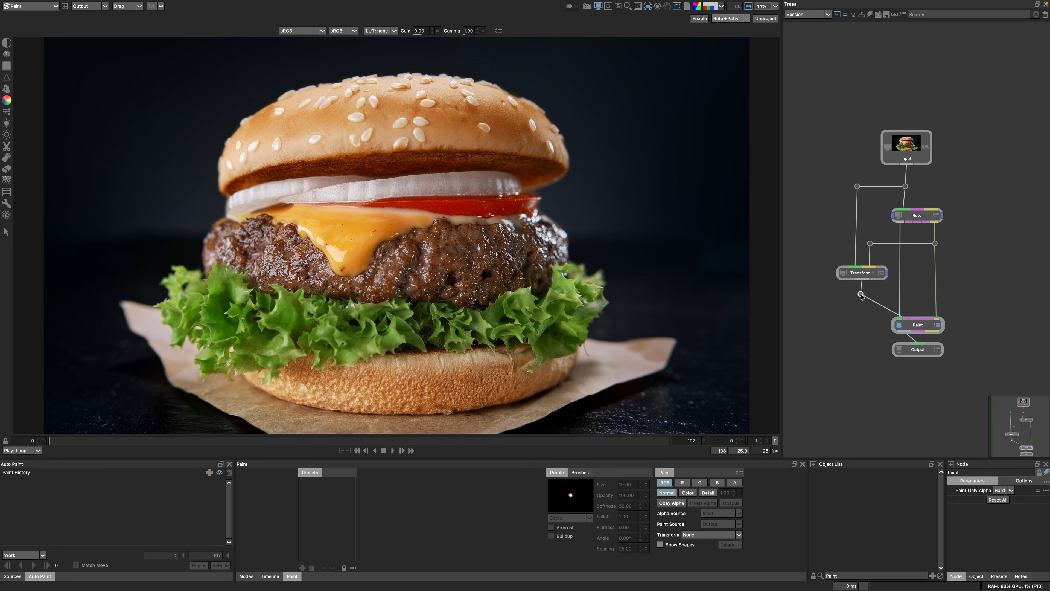
left_click(884, 305)
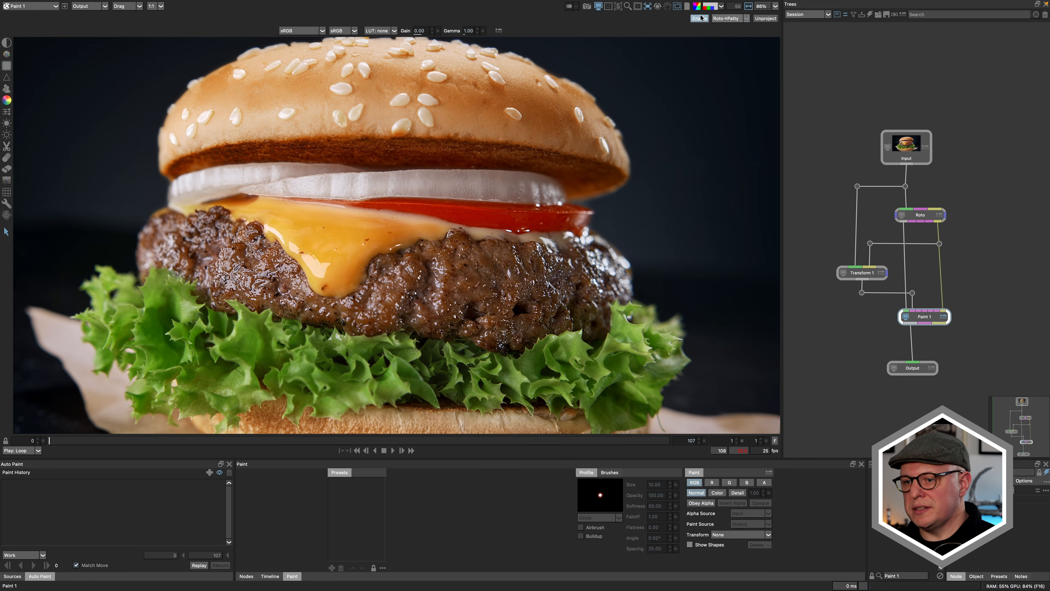
Step: Turn off the viewer transform, fit the image in view, and go to frame 107 for painting
left_click(701, 18)
key("f")
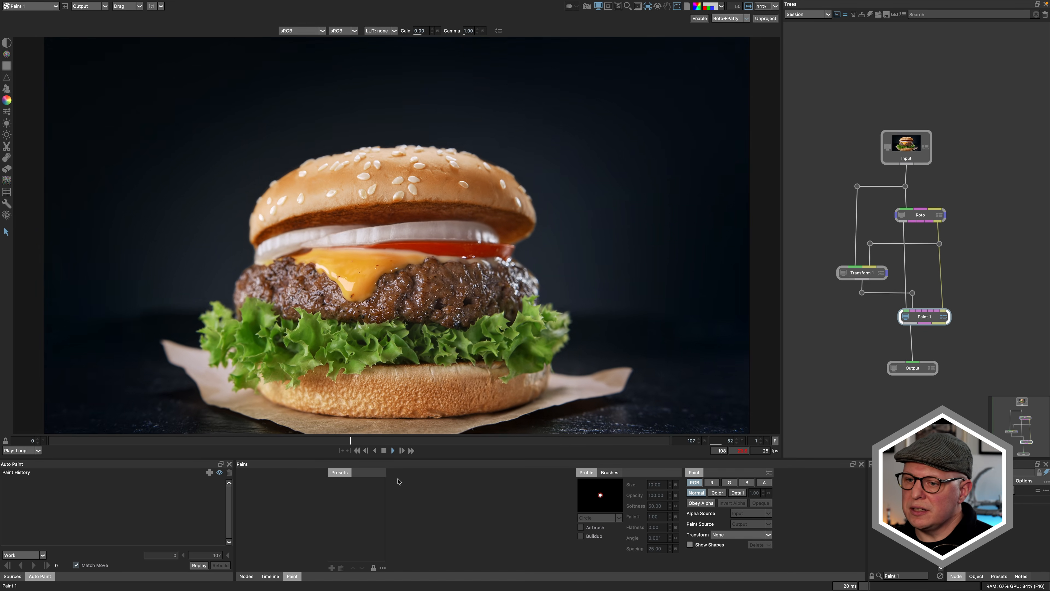
left_click(385, 452)
left_click(669, 441)
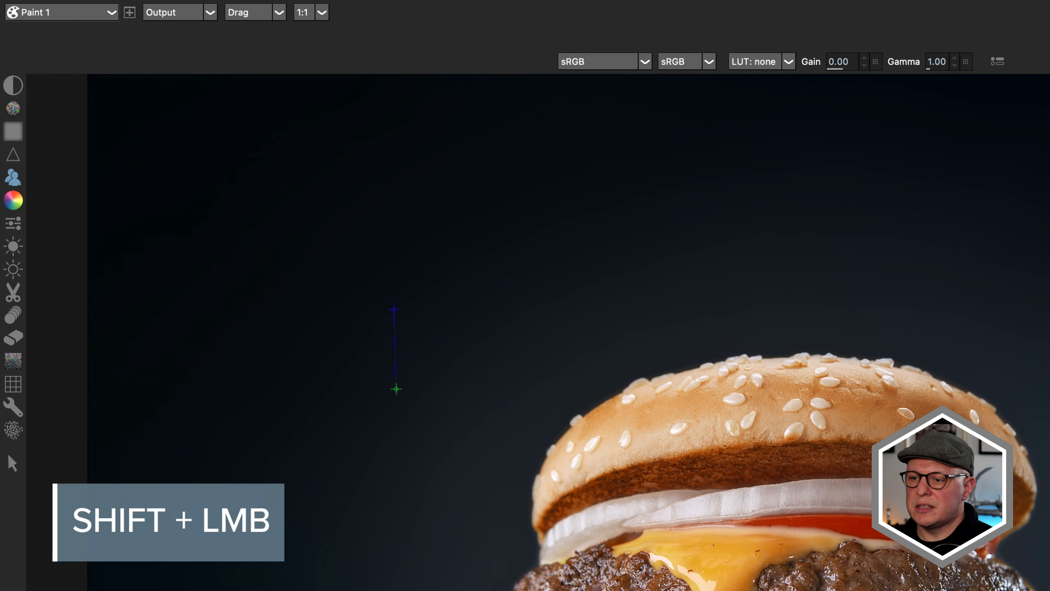
Step: Offset the clone source horizontally by about -272 and set the clone's Source to Source 1
mouse_move(440, 310)
left_mouse_down()
mouse_move(491, 314)
mouse_move(569, 293)
mouse_move(505, 329)
mouse_move(575, 301)
mouse_move(525, 319)
left_mouse_up()
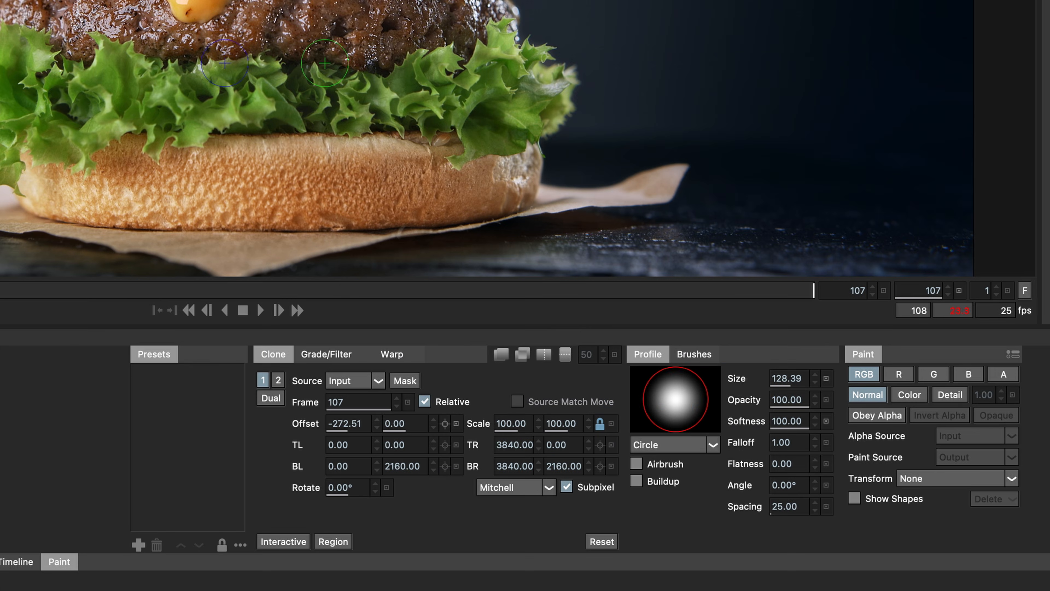
left_click(372, 383)
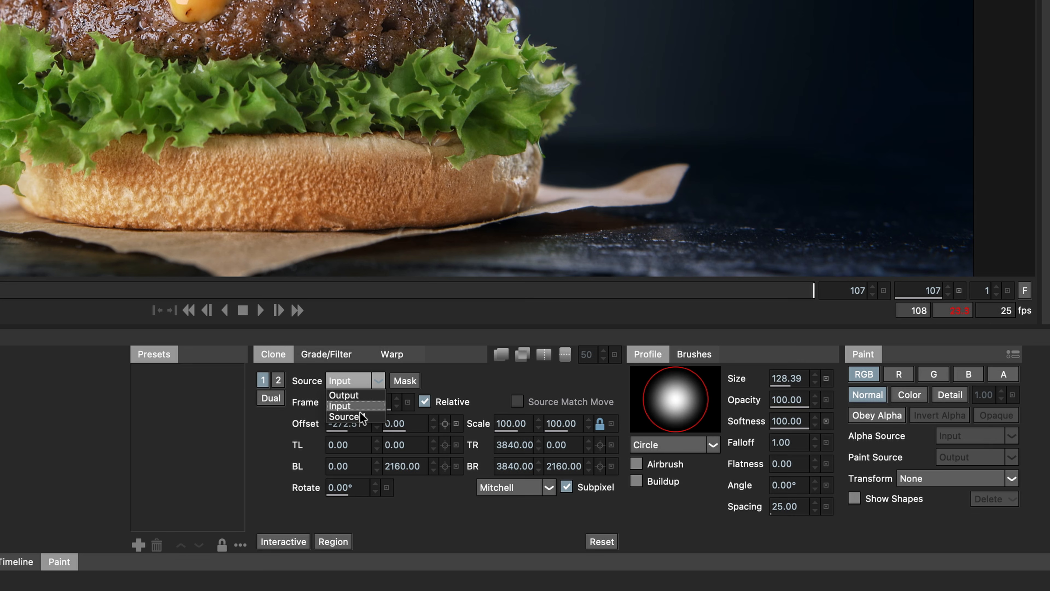
left_click(355, 416)
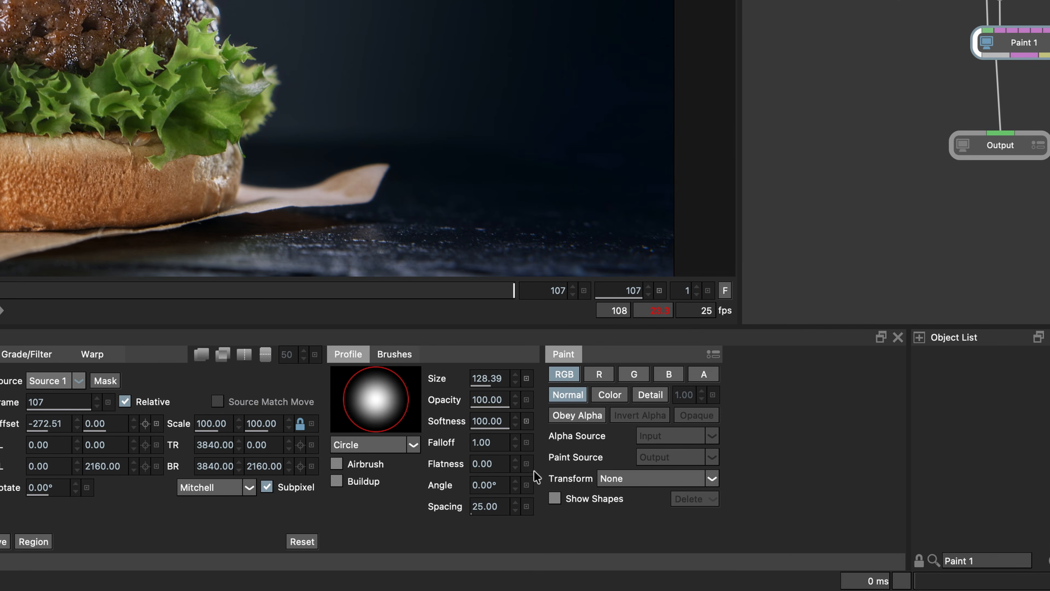
Step: Set the Paint transform to Patty and enable Source Match Move for the clone brush
left_click(617, 479)
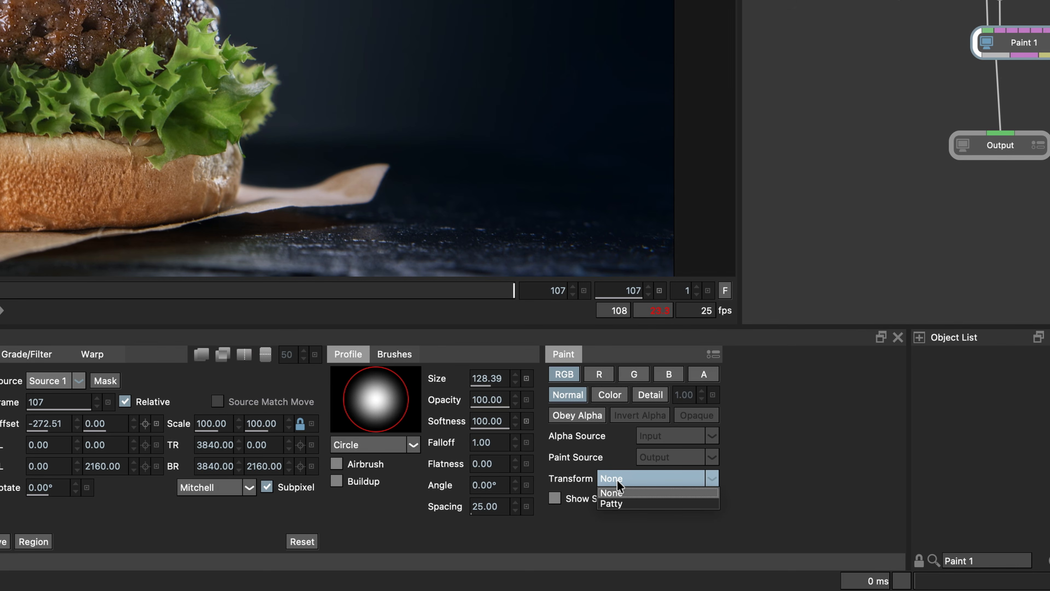
left_click(619, 503)
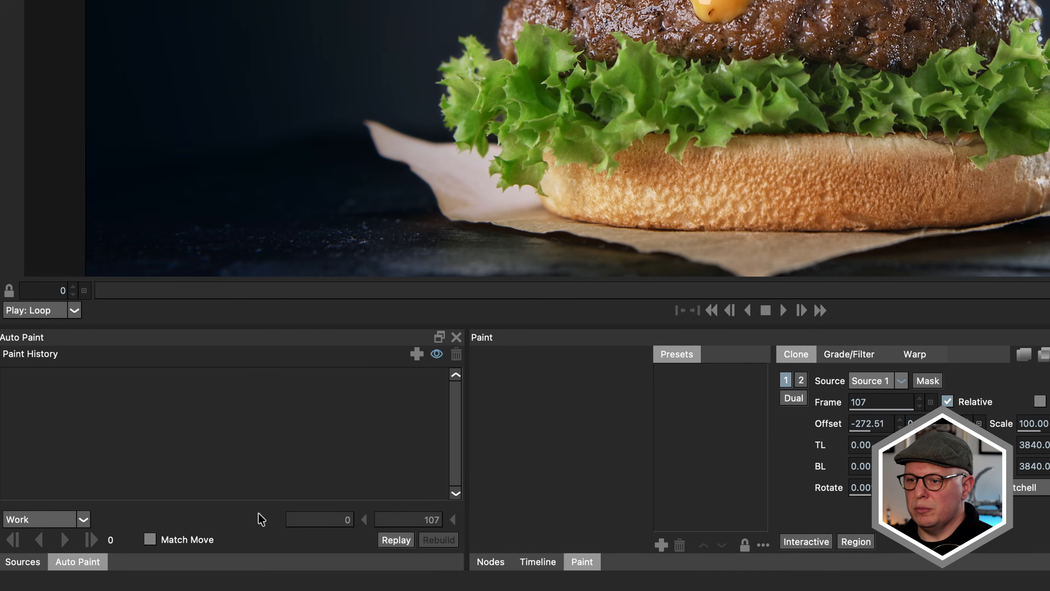
left_click(150, 538)
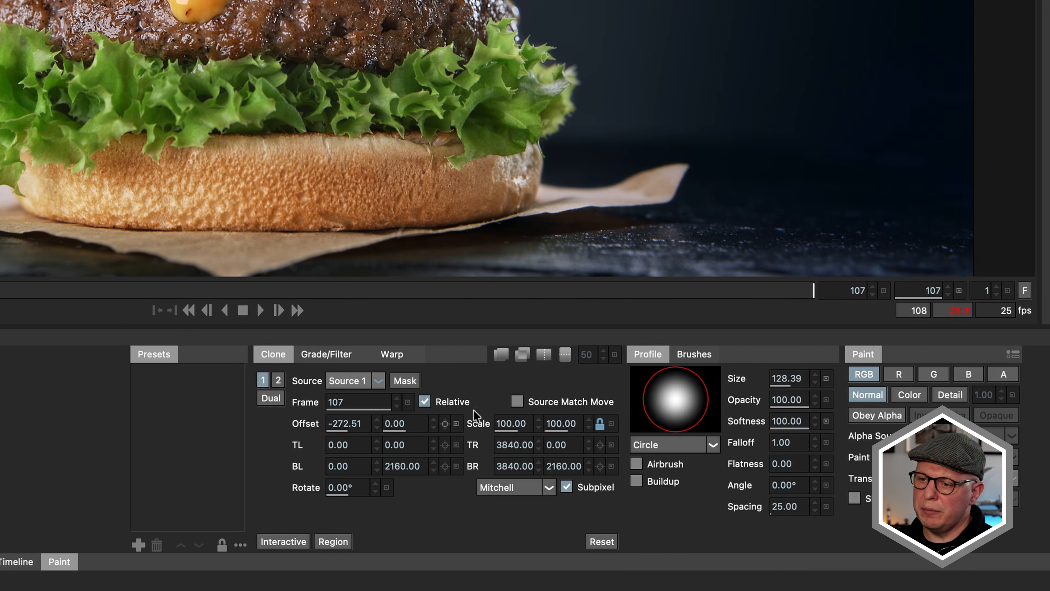
left_click(535, 400)
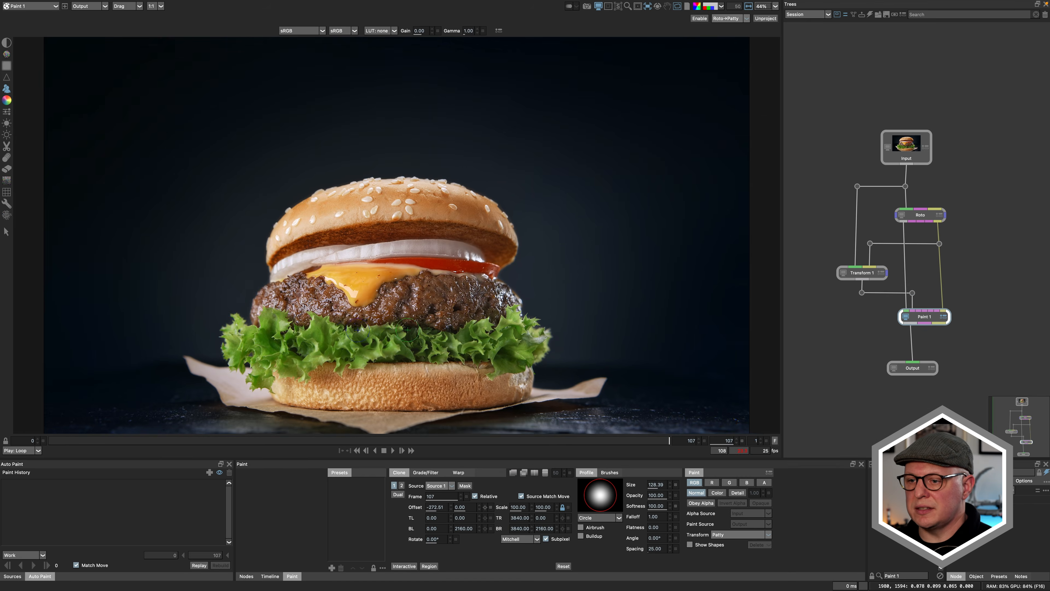
Step: Clone clean meat texture over the dark holes in the patty with a soft brush of about size 63
scroll(407, 330, "up", 5)
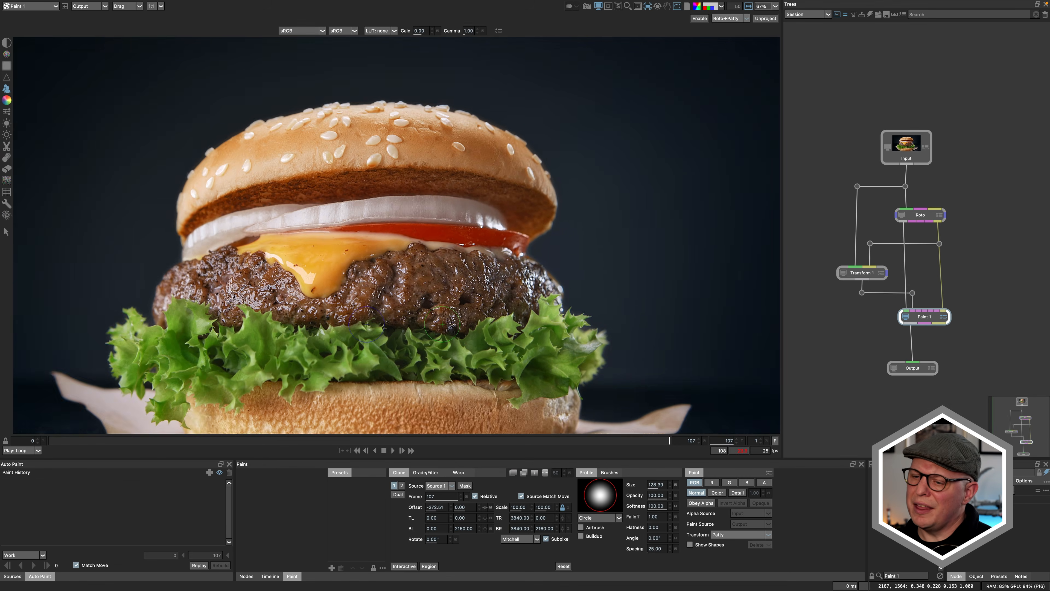
scroll(442, 324, "up", 6)
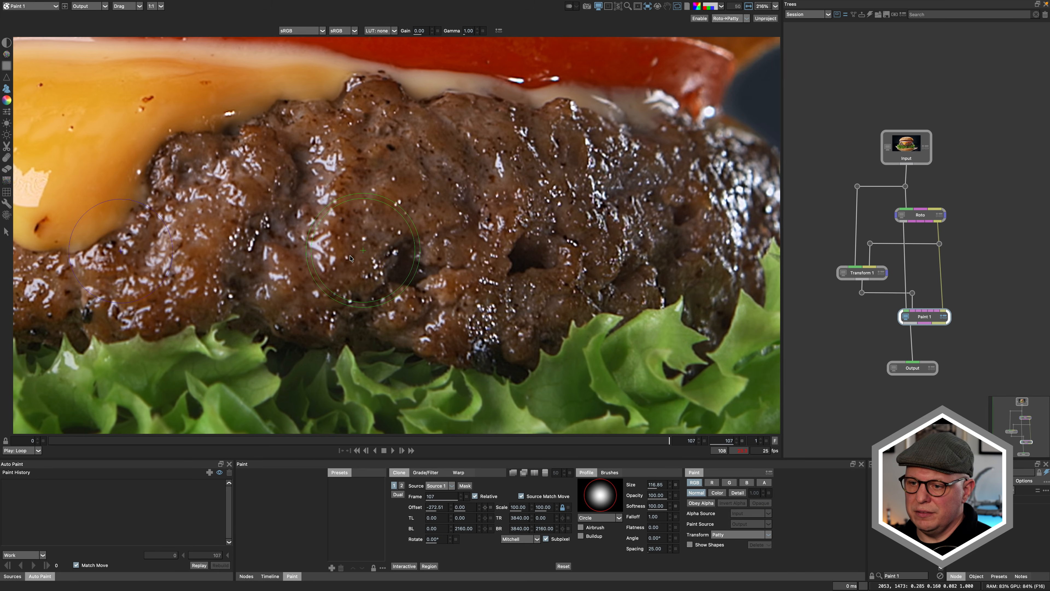
left_click_drag(388, 236, 408, 273)
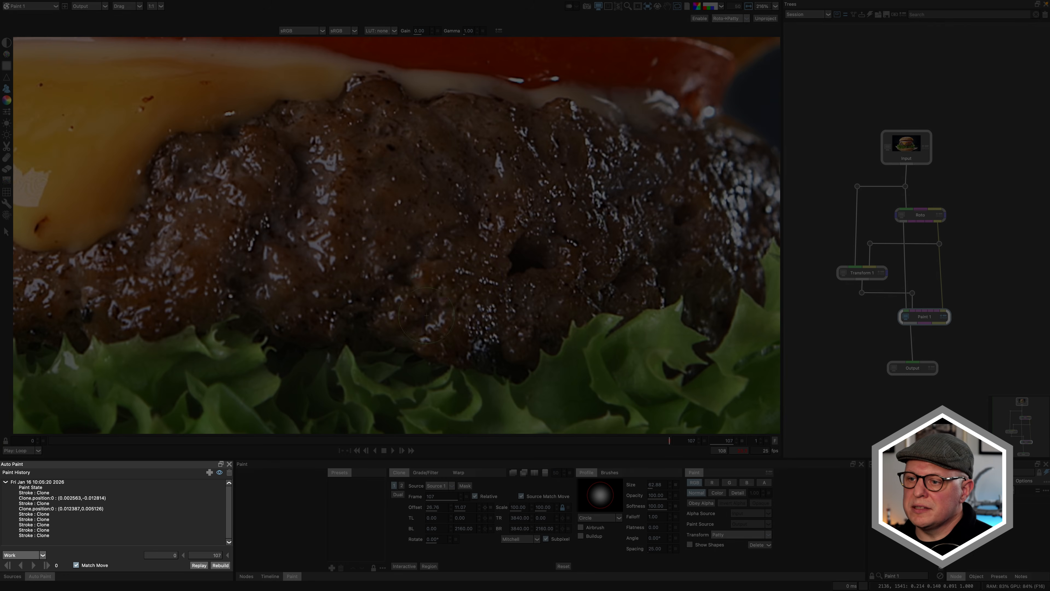
left_click_drag(369, 245, 425, 264)
left_click_drag(425, 265, 431, 278)
left_click(383, 218, "shift")
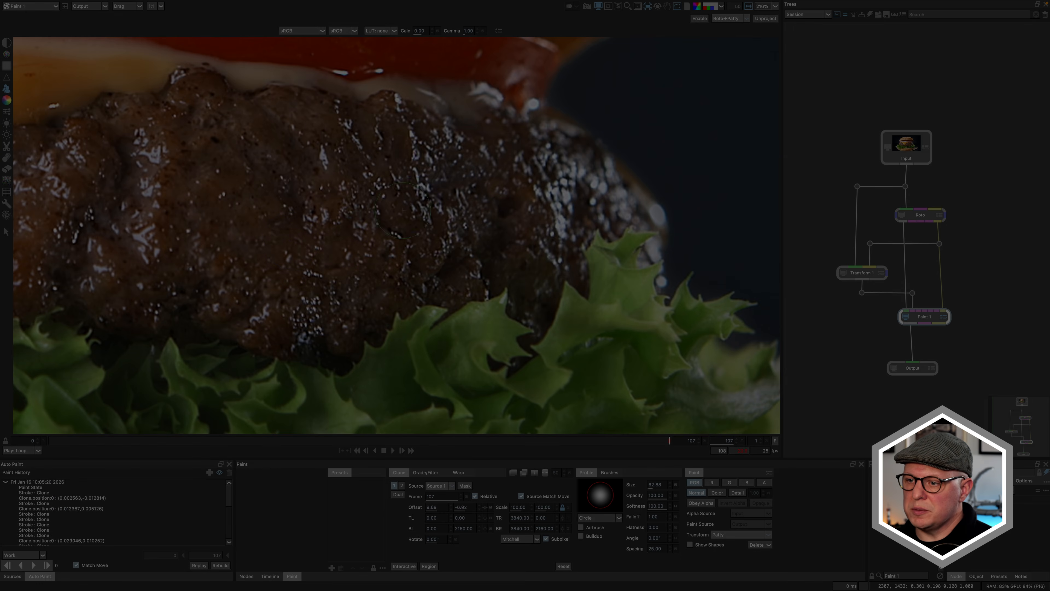
Step: Select the recorded clone strokes in the paint history and auto paint them back through the frames to frame 0
scroll(374, 327, "down", 5)
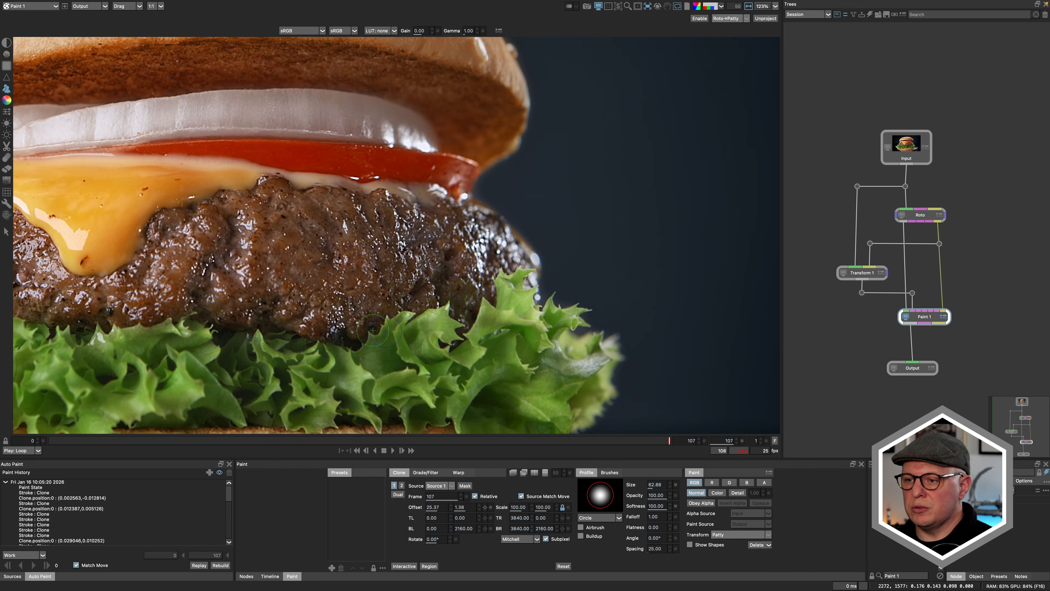
key("f")
left_click(122, 482)
left_click(20, 565)
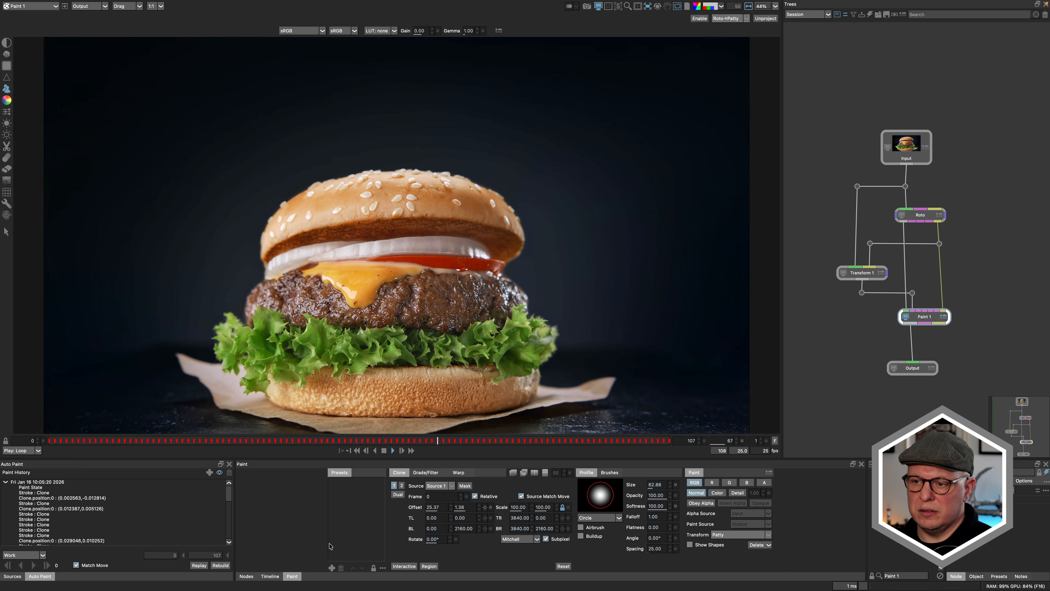
Step: Compare the painted patty with the original source up close
scroll(523, 281, "up", 5)
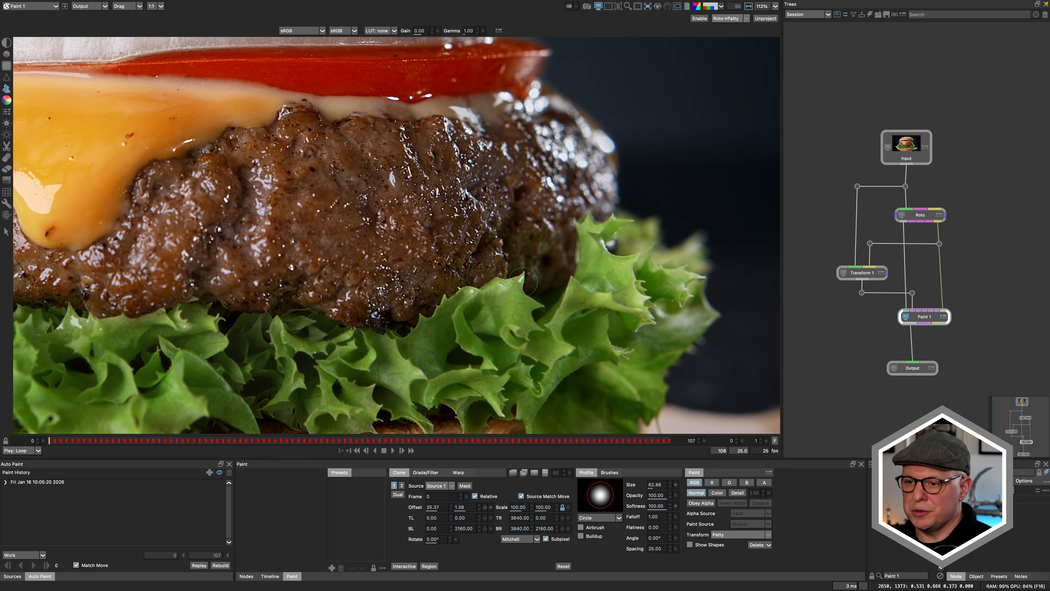
key("2")
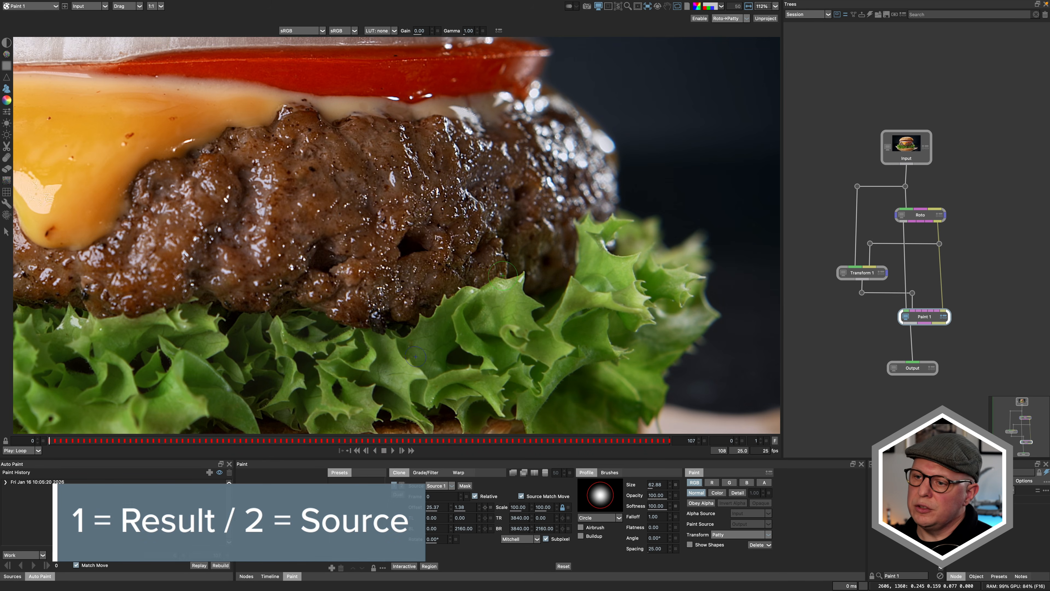
key("1")
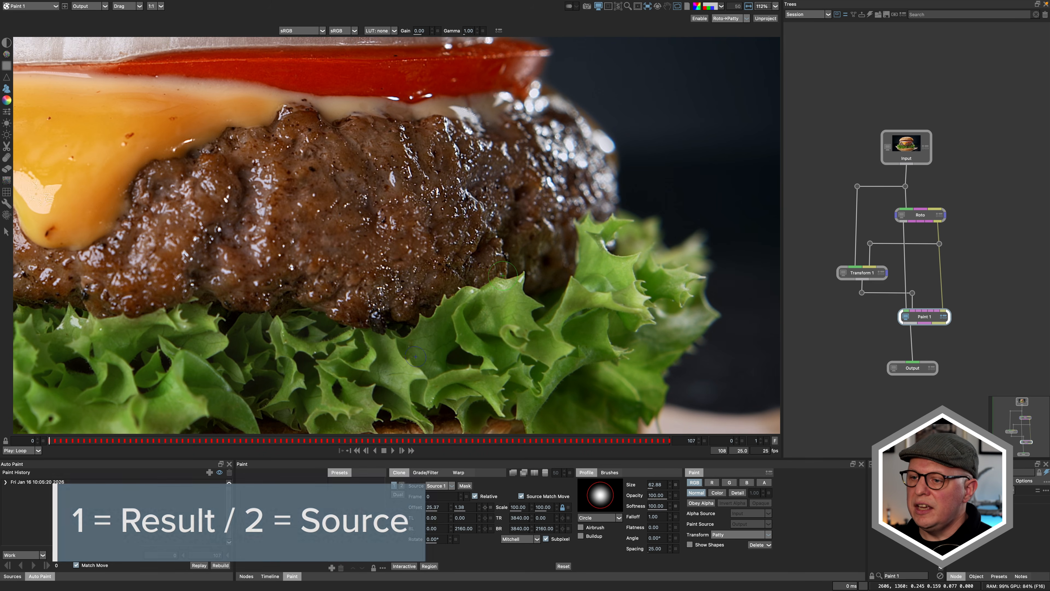
key("1")
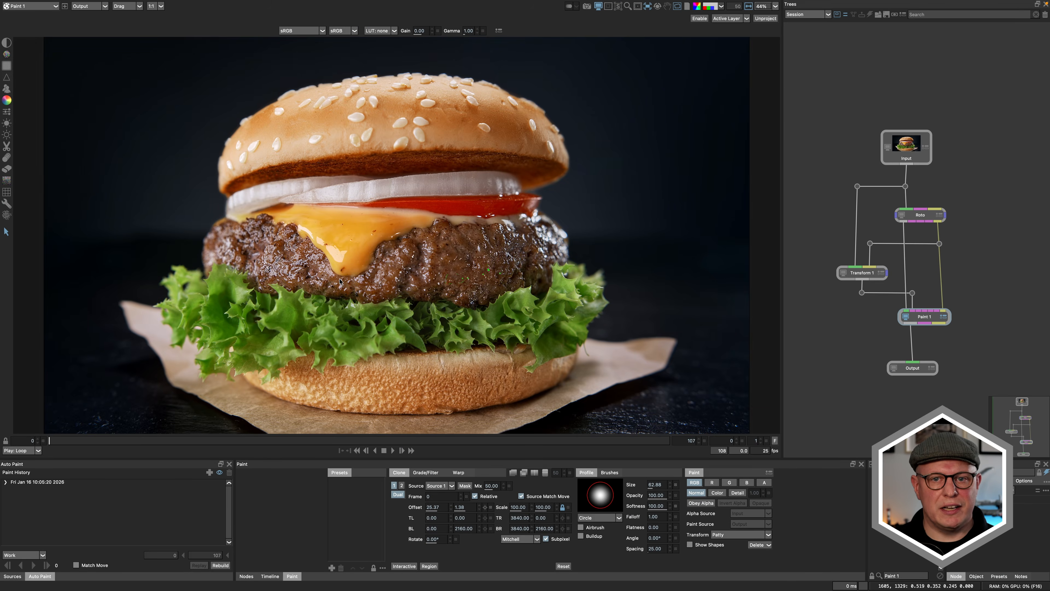
Step: Track a shape drawn on the cheese with the Mocha tracker in the Roto node and rename its layer Cheese
scroll(351, 264, "up", 6)
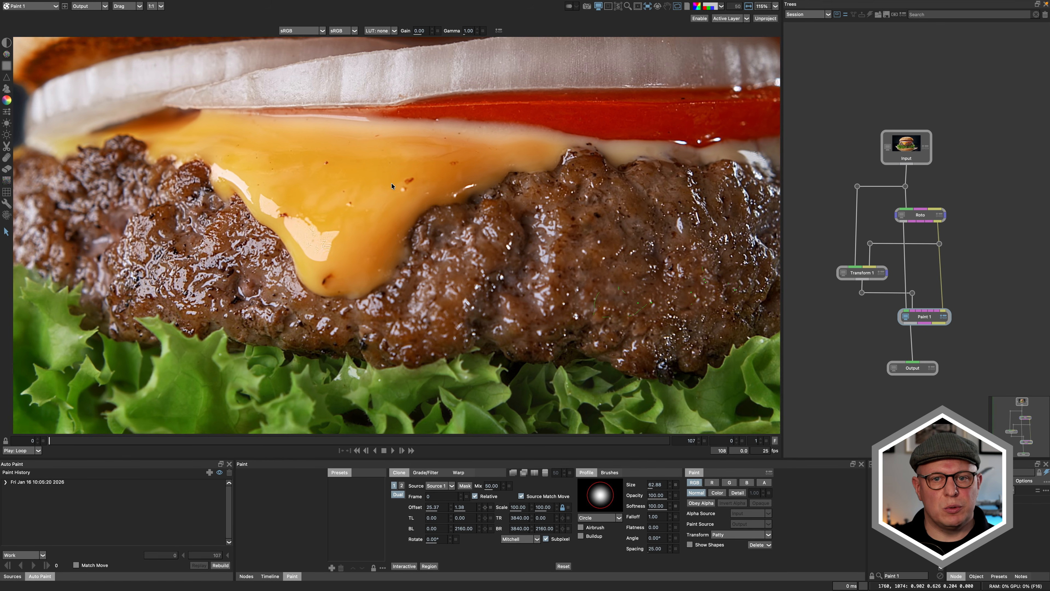
scroll(390, 175, "up", 1)
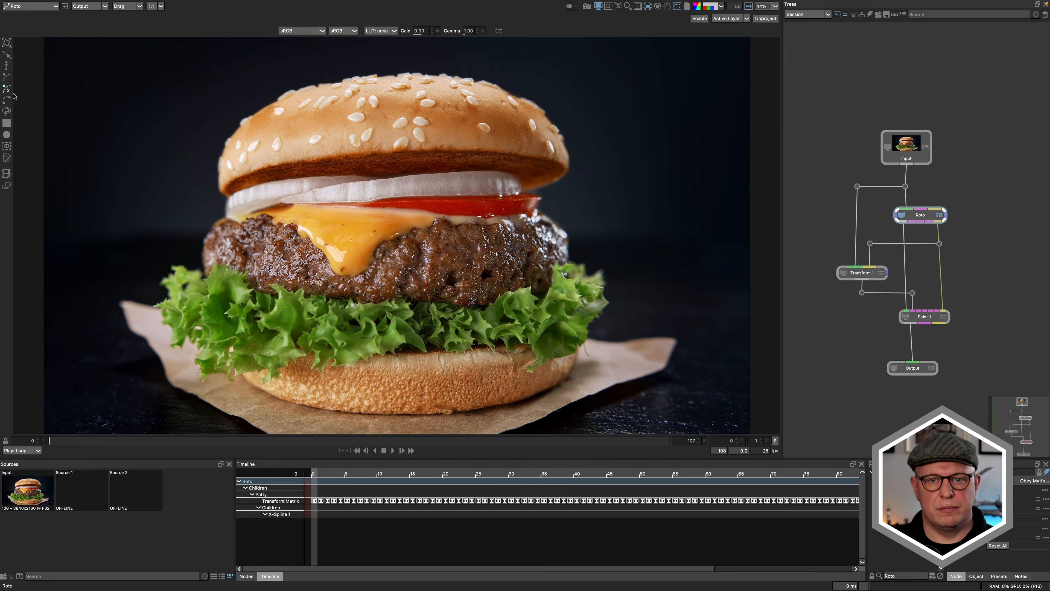
scroll(350, 236, "up", 4)
left_click(348, 188)
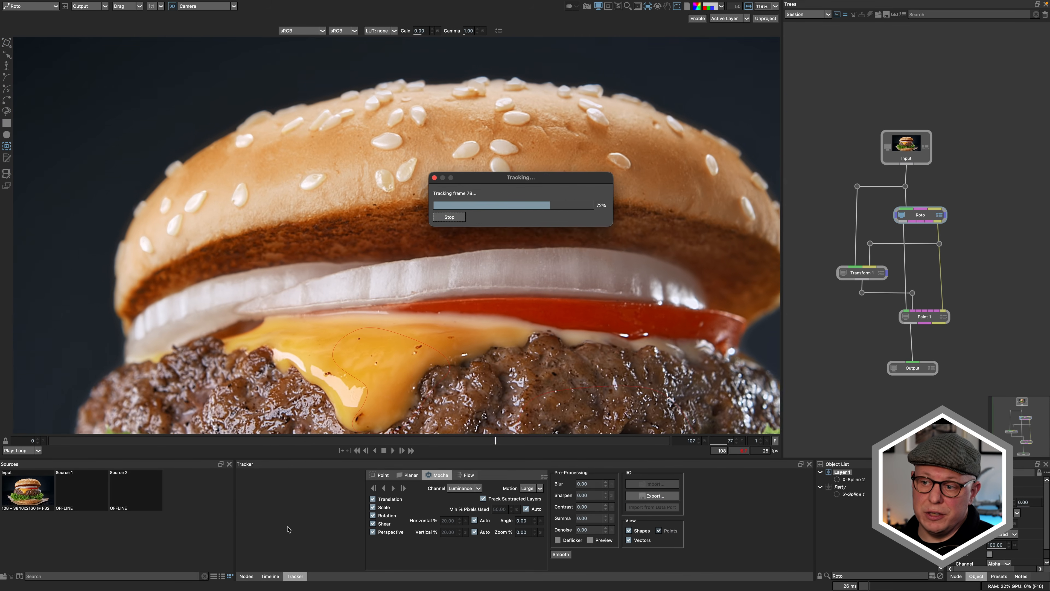
double_click(842, 471)
type("Cheese")
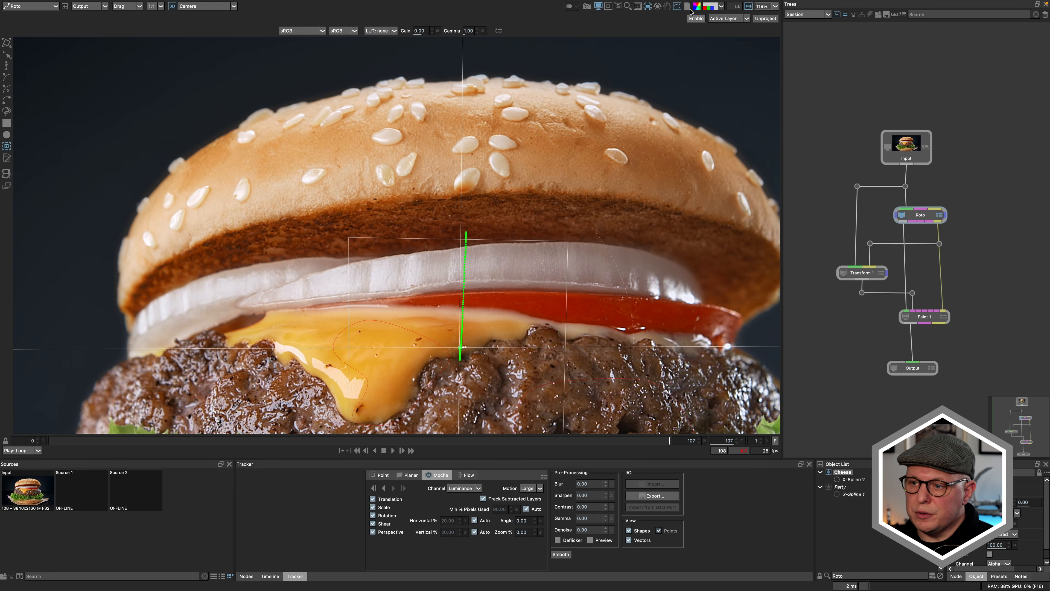
Step: Stabilize the view on the Roto+Cheese layer and play the shot to check the track
left_click(696, 19)
left_click(728, 18)
left_click(726, 28)
scroll(460, 316, "down", 2)
left_click(392, 451)
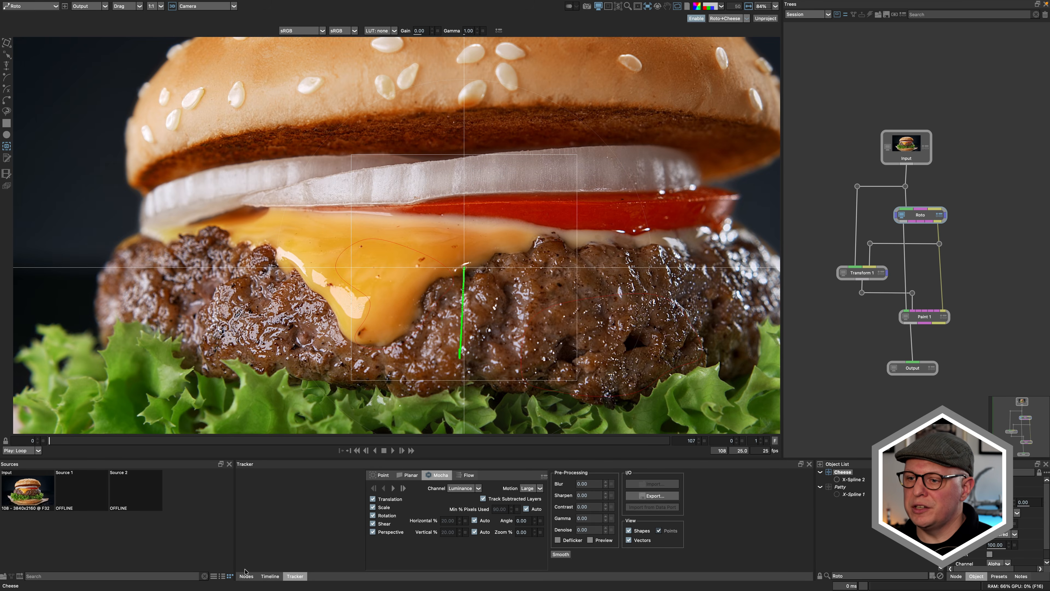
Step: Add a second Transform node beside the first and feed it the Roto data output and the Input image
left_click(247, 576)
left_click(567, 476)
mouse_move(322, 512)
left_mouse_down()
mouse_move(770, 394)
mouse_move(816, 294)
mouse_move(820, 333)
left_mouse_up()
left_click_drag(850, 161, 936, 291)
left_click_drag(915, 265, 844, 265)
left_click_drag(872, 325, 907, 264)
mouse_move(914, 259)
left_mouse_down()
mouse_move(988, 219)
mouse_move(992, 236)
left_mouse_up()
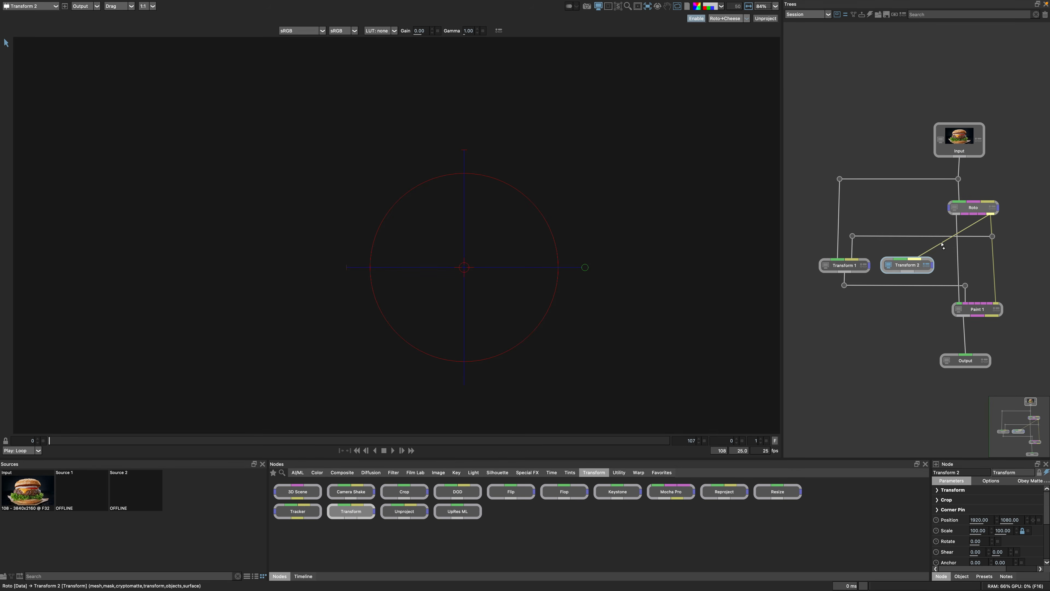
left_click_drag(900, 259, 899, 178)
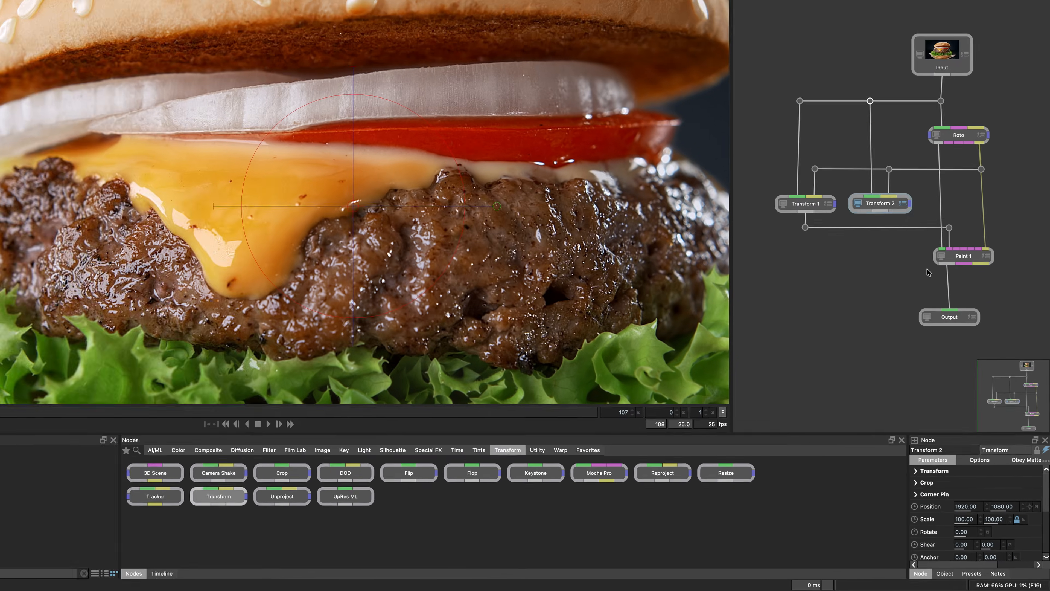
Step: Set the second Transform node's transform to Cheese and its mode to Stabilize
left_click(938, 489)
left_click(986, 499)
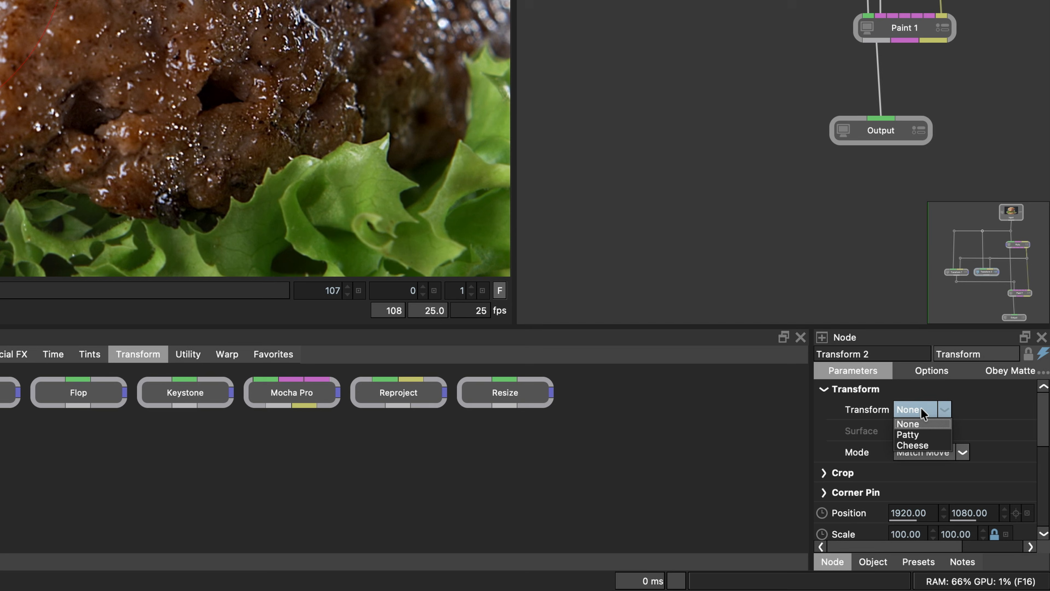
left_click(924, 443)
left_click(946, 451)
left_click(934, 478)
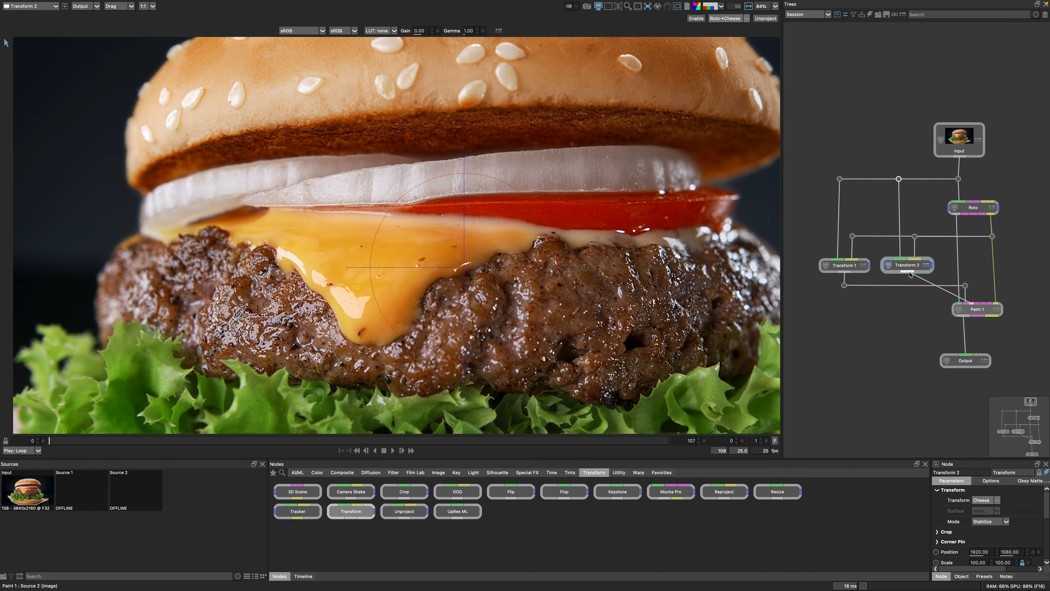
Step: Route Transform 2's output with tidy bends into Paint 1's second source and set the Paint transform to Cheese
left_click(908, 279)
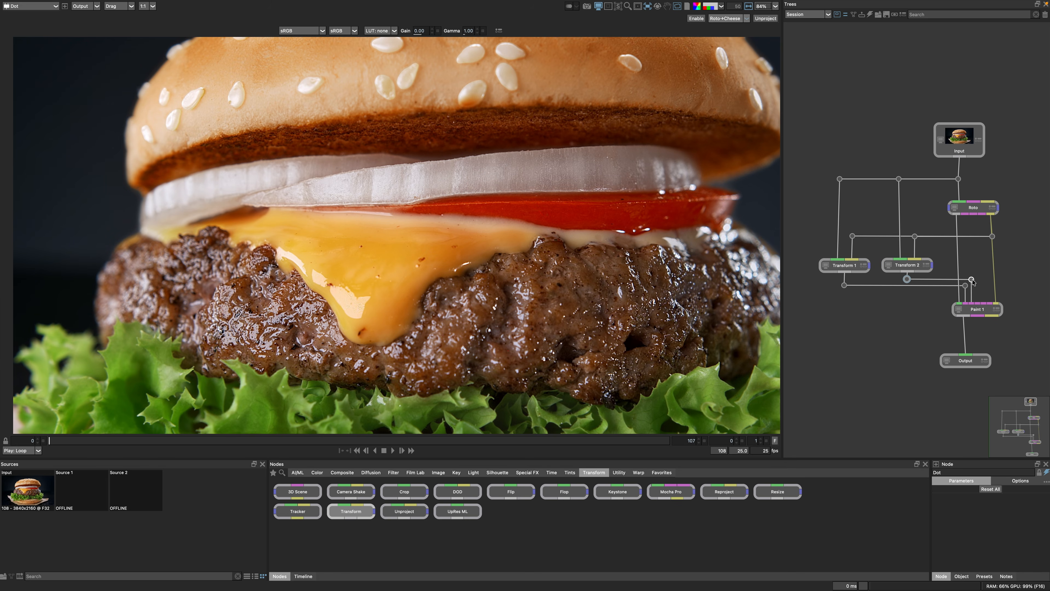
left_click(978, 309)
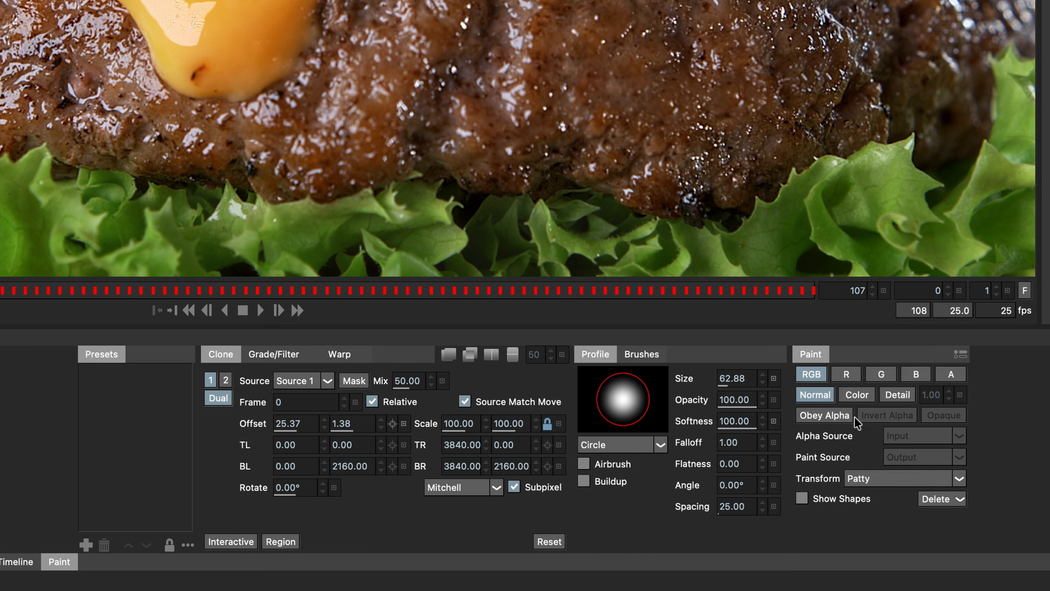
left_click(890, 479)
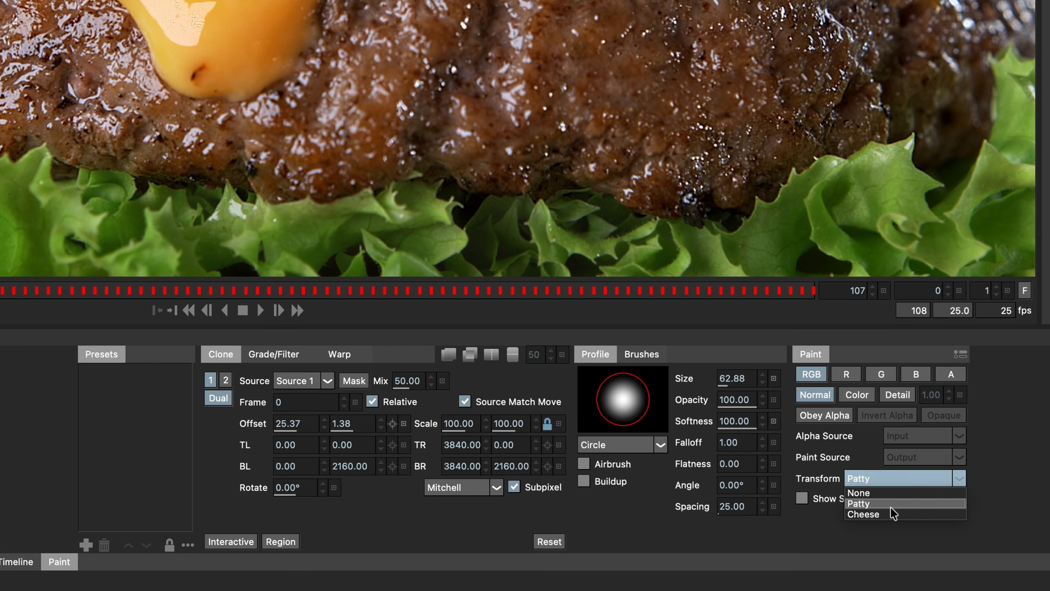
left_click(891, 514)
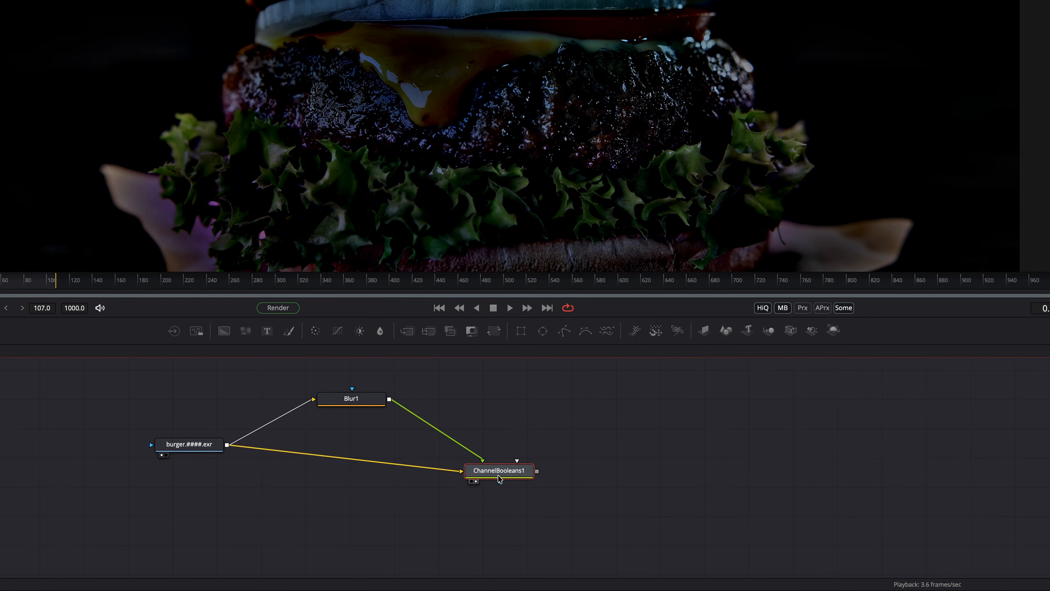
Step: In Fusion, add a second Channel Booleans node fed by Blur1 and ChannelBooleans1, and show it in the second viewer
left_click_drag(498, 475, 497, 491)
left_click(593, 442)
key("shift+space")
type("channel")
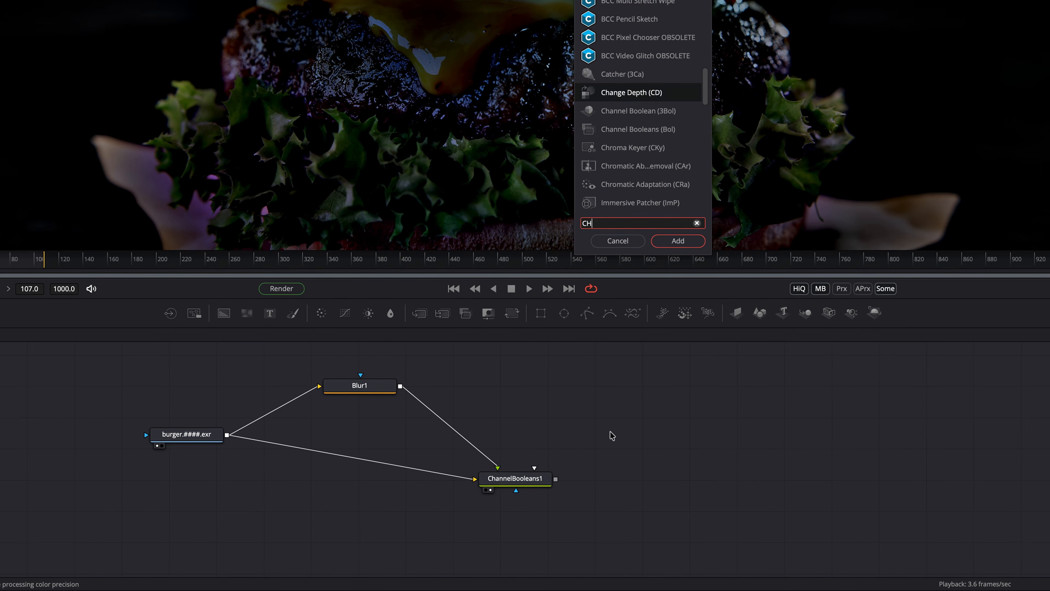
key("Return")
left_click_drag(389, 399, 591, 441)
left_click_drag(535, 486, 601, 443)
key("2")
Step: Insert a Paint node between Blur1 and ChannelBooleans2 and spread the nodes out neatly
left_click(667, 481)
key("shift+space")
type("paint")
key("Return")
left_click_drag(667, 481, 580, 335)
left_click_drag(623, 304, 558, 368)
left_click_drag(689, 400, 783, 401)
left_click_drag(570, 458, 457, 480)
left_click_drag(556, 365, 577, 347)
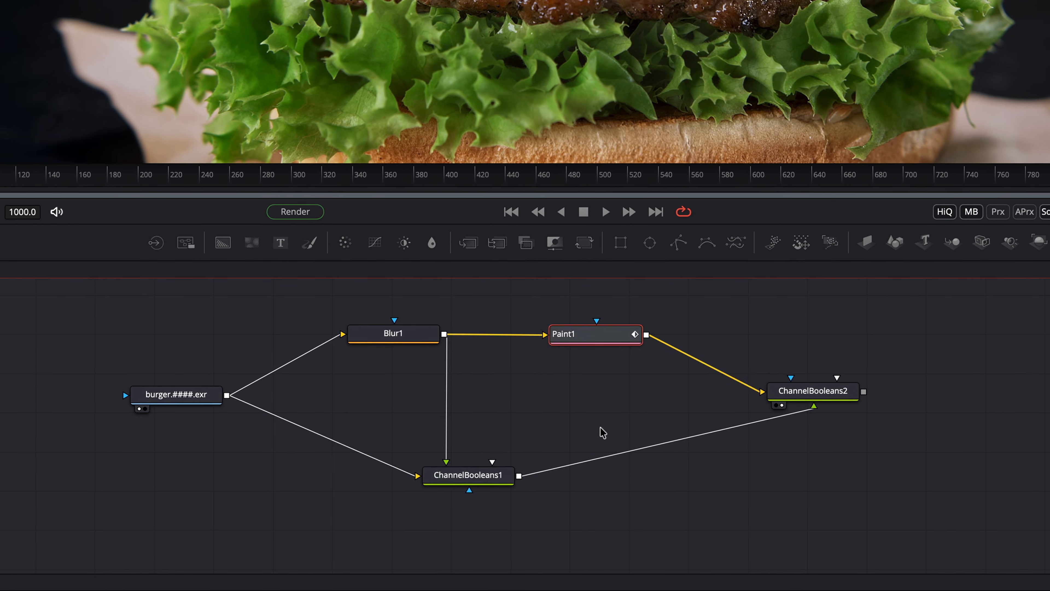
Step: Insert another Paint node between ChannelBooleans1 and ChannelBooleans2 and tidy the node layout
left_click(663, 513)
key("shift+space")
key("Return")
left_click_drag(663, 513, 652, 483)
left_click_drag(396, 456, 281, 465)
left_click_drag(289, 345, 239, 305)
left_click_drag(774, 342, 832, 305)
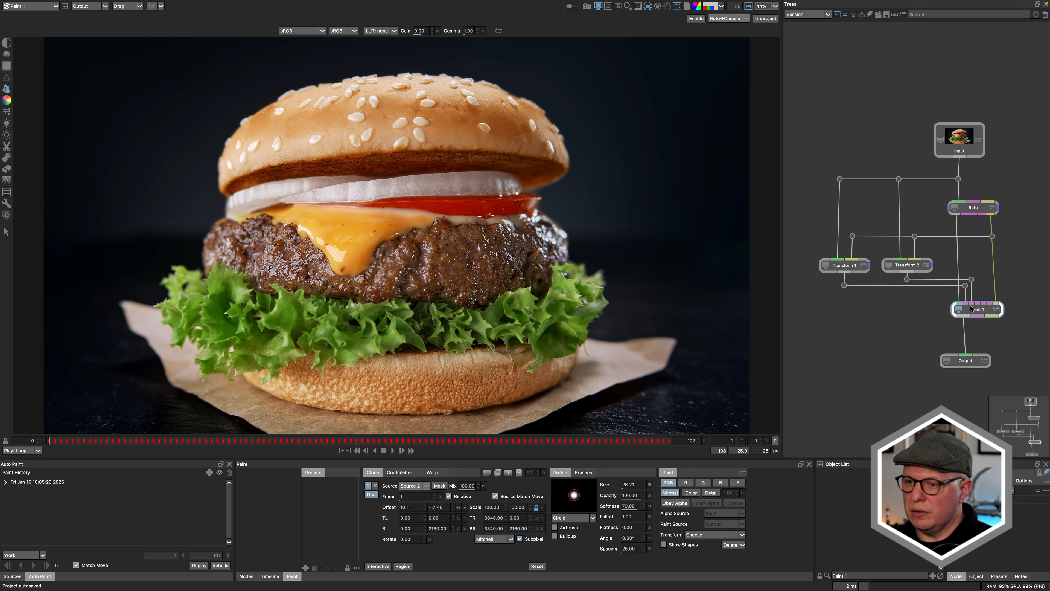
Step: In Silhouette, compare Paint 1's detail layer with the full output on the cheese and patty
key("8")
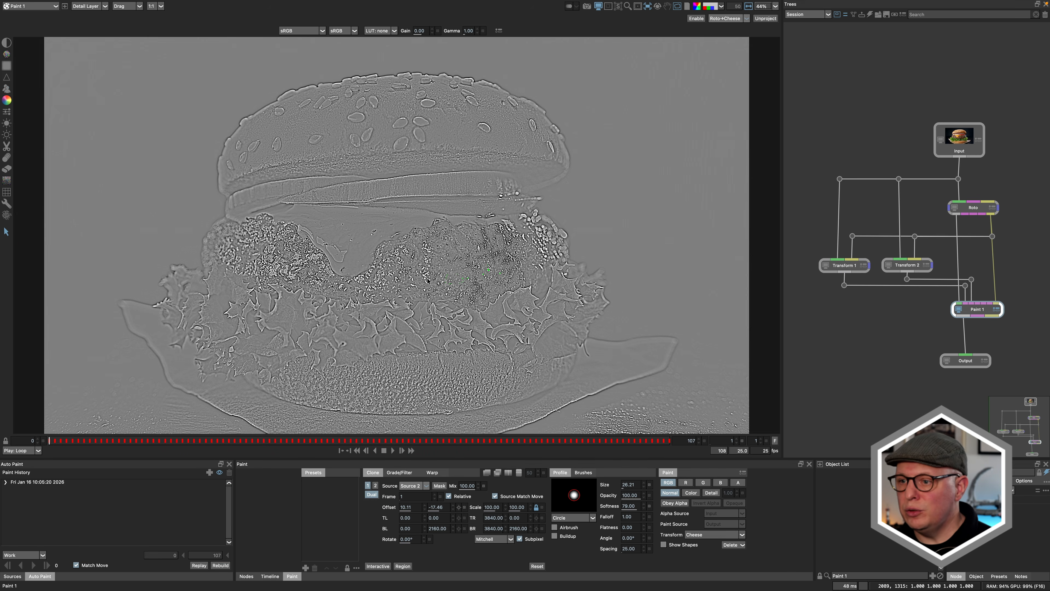
key("9")
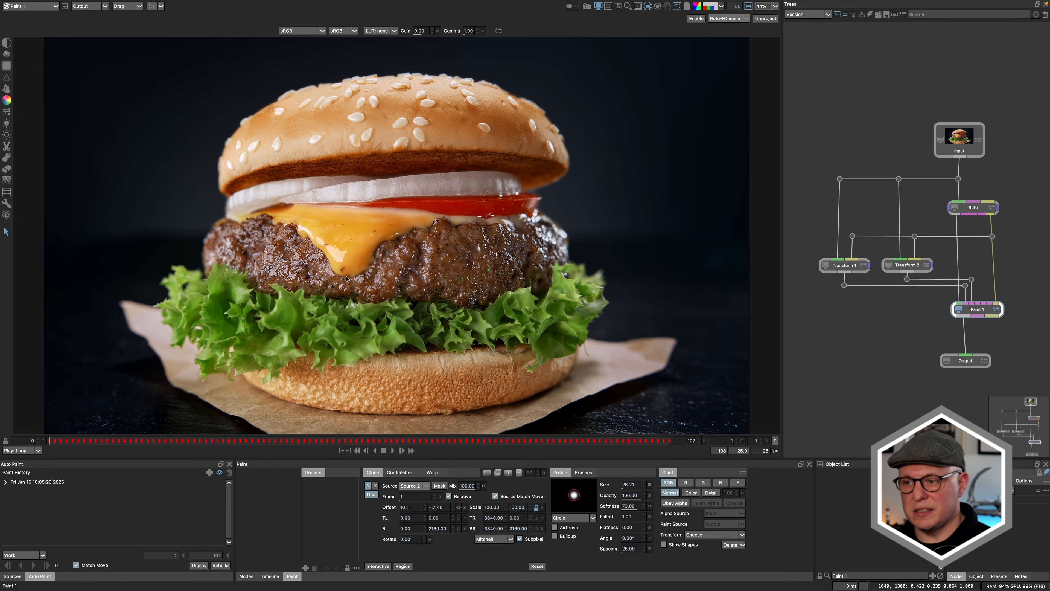
scroll(370, 265, "up", 8)
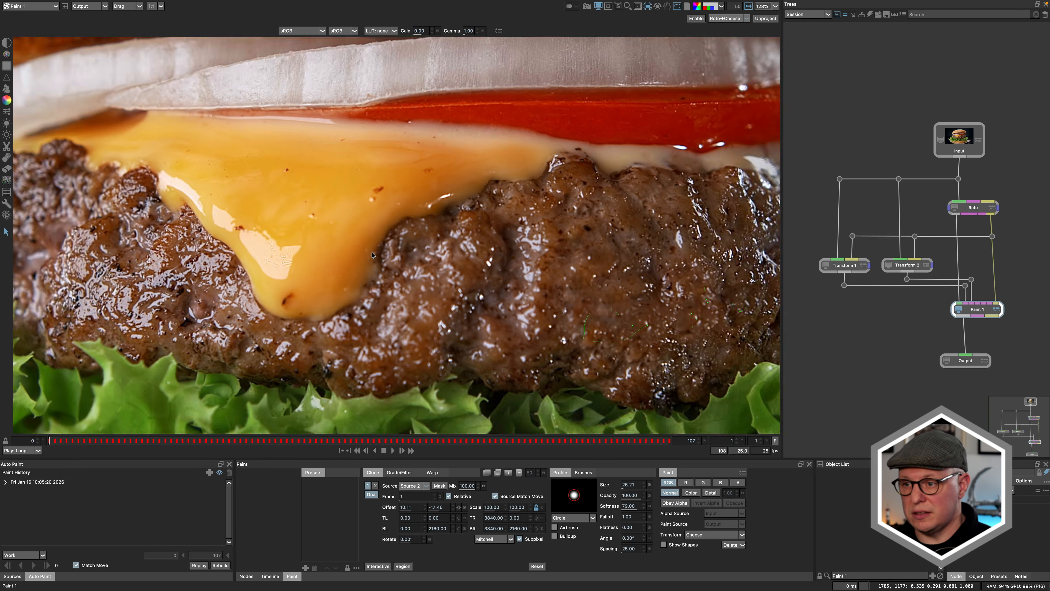
key("9")
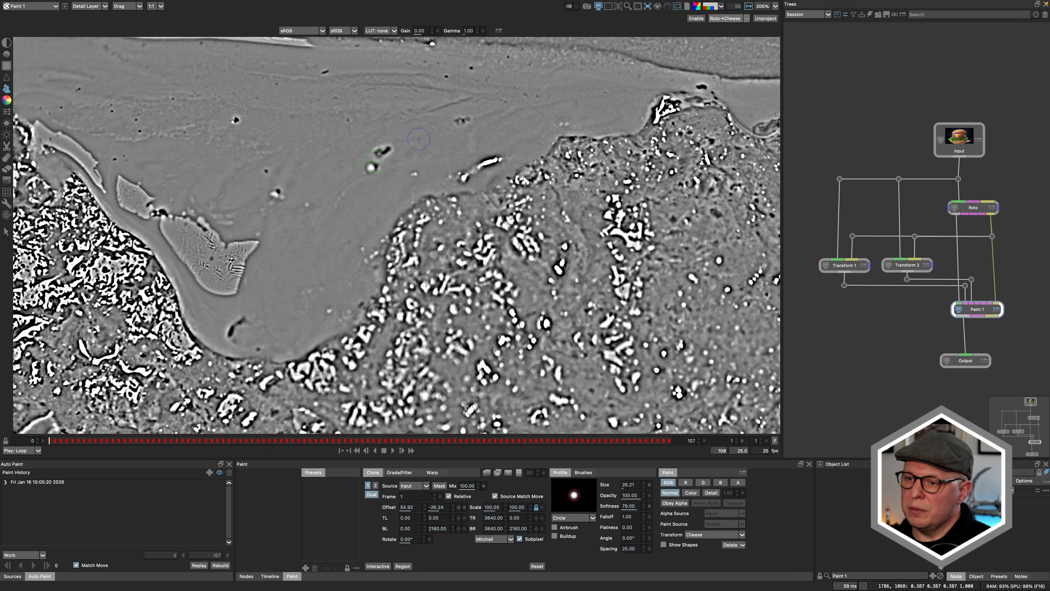
Step: Try cloning the small white speck on the cheese, comparing the stroke in the detail layer and the output
key("9")
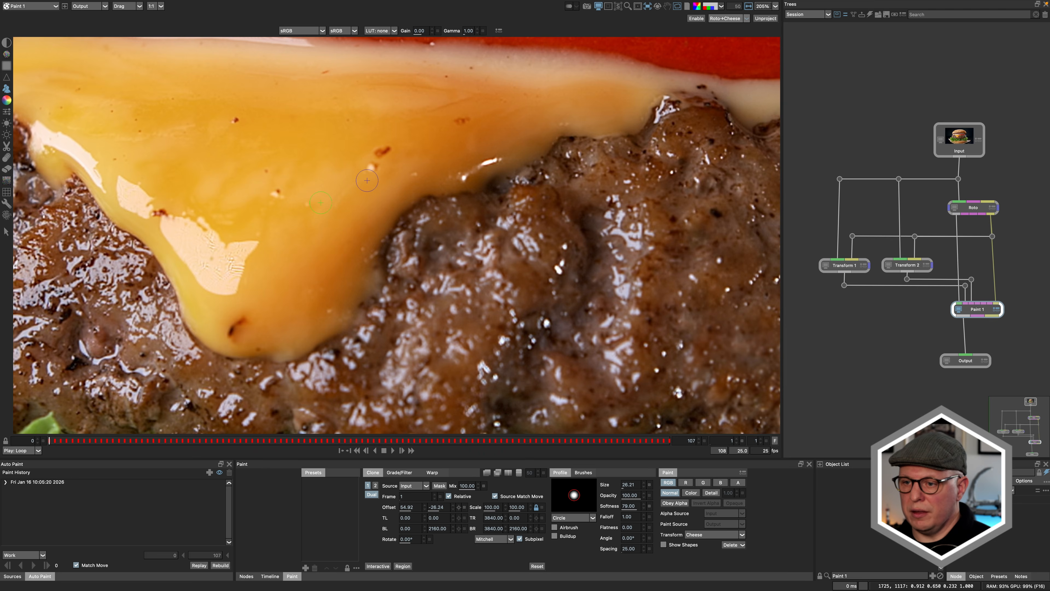
key("9")
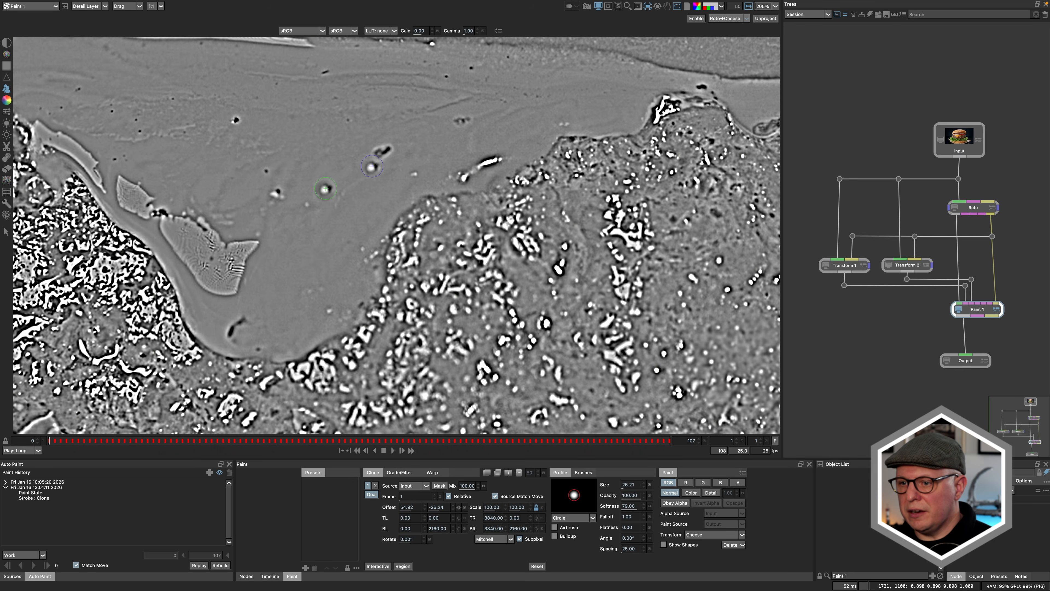
key("9")
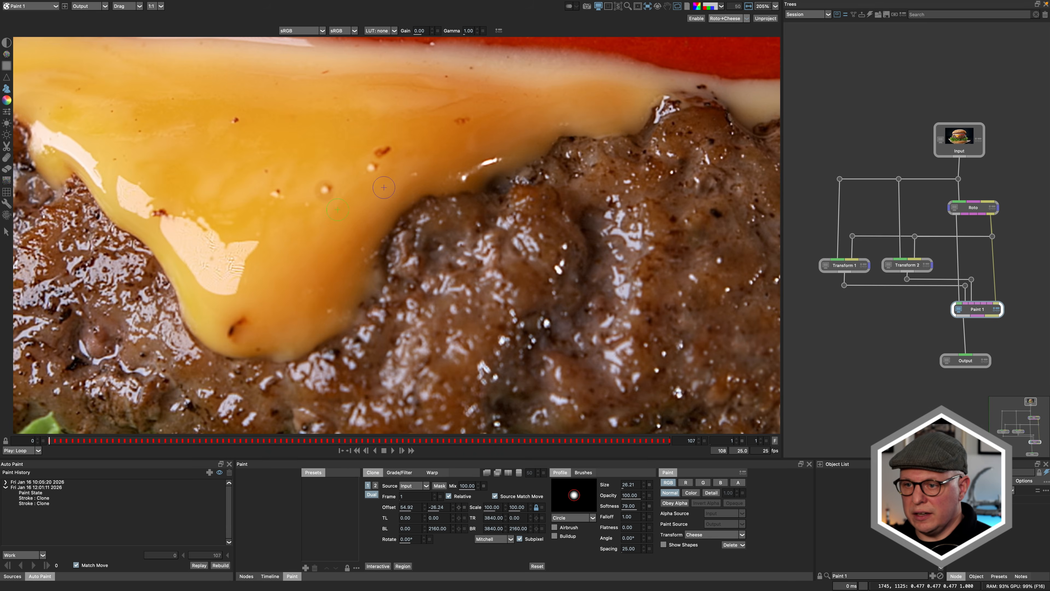
key("9")
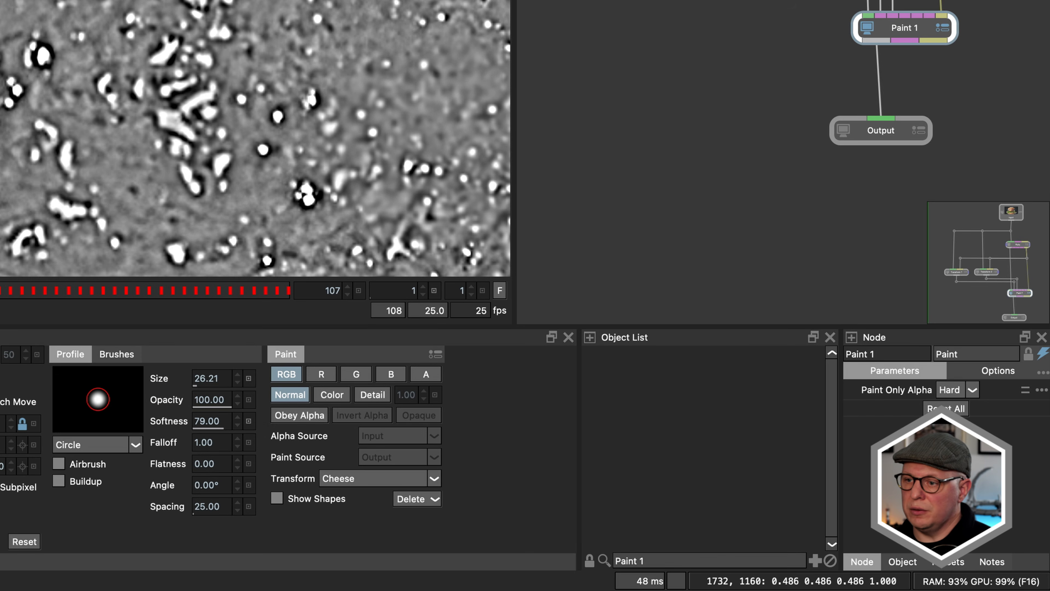
Step: Set the paint mode to Detail with a detail amount of 4.53
left_click(331, 402)
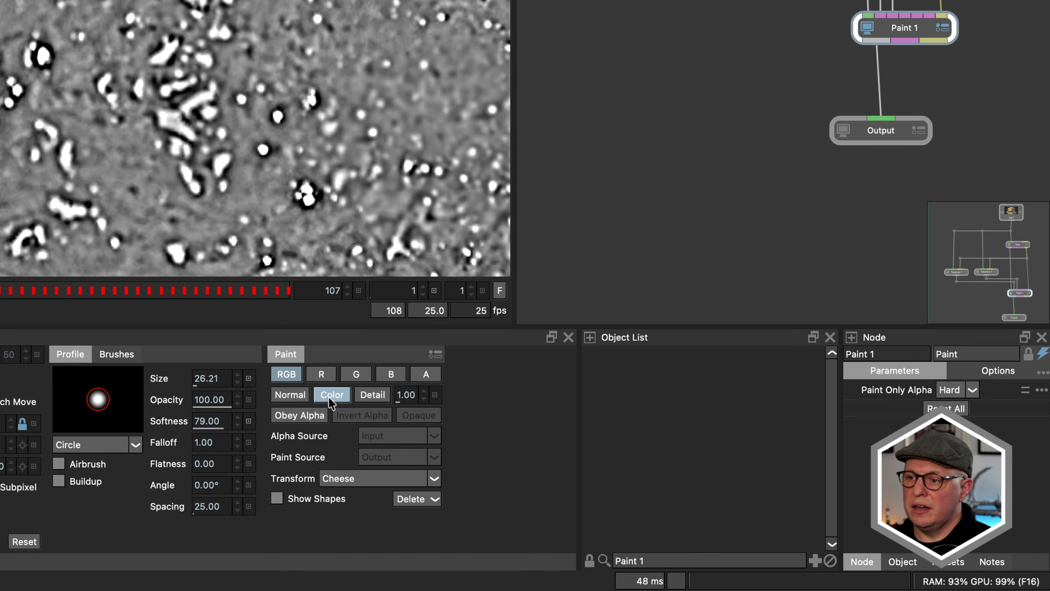
left_click(382, 399)
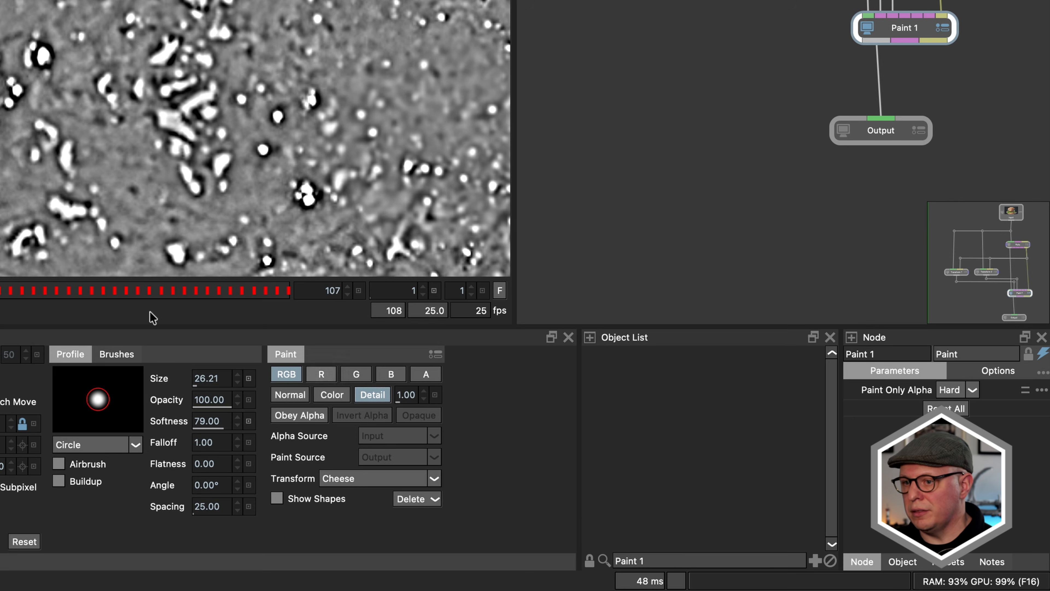
left_click(290, 395)
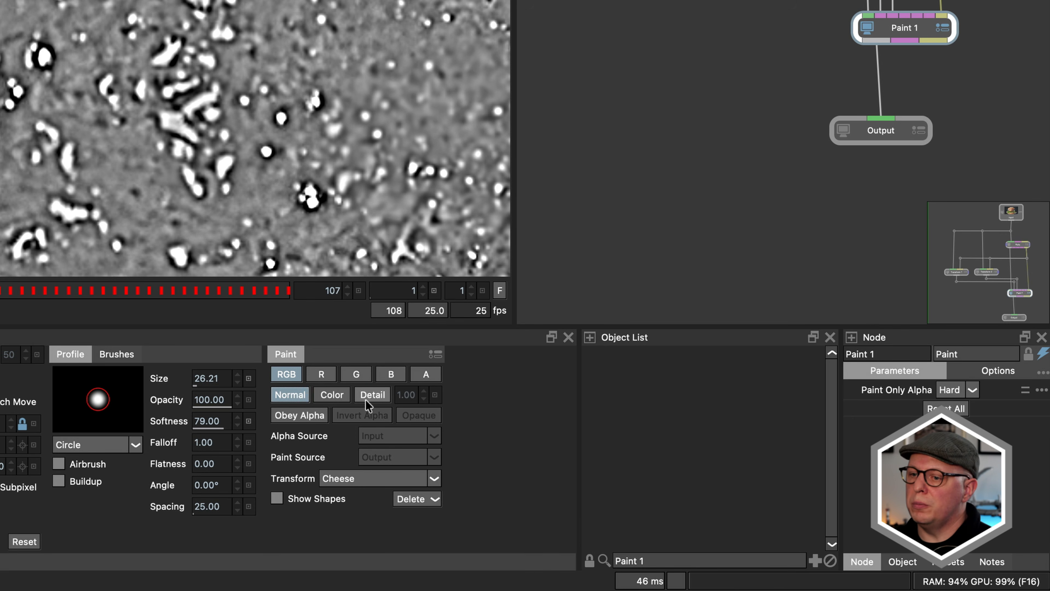
left_click(338, 398)
left_click(374, 398)
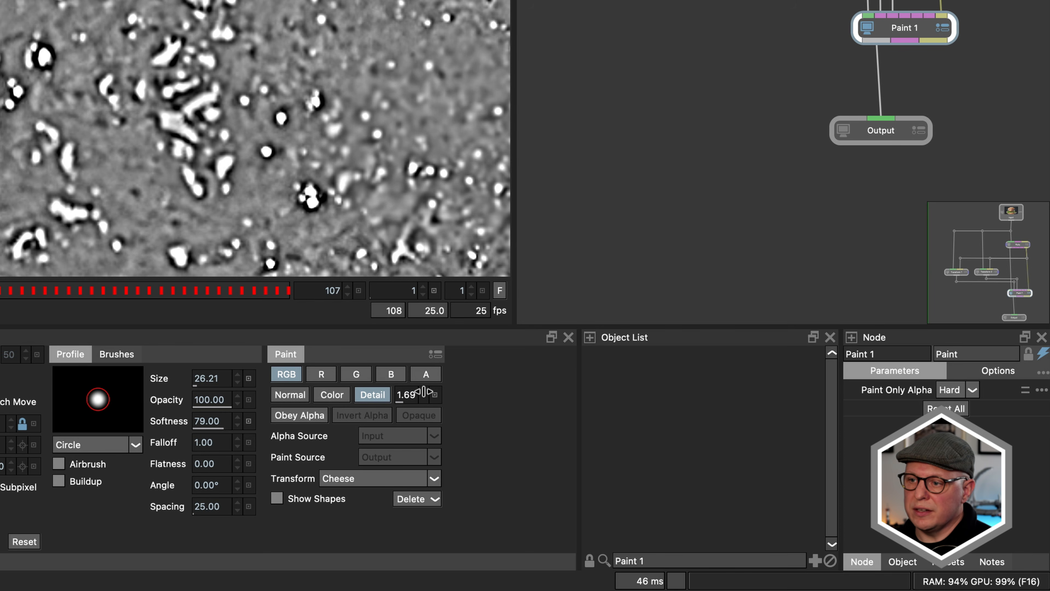
mouse_move(443, 390)
left_mouse_down()
mouse_move(459, 388)
mouse_move(448, 387)
left_mouse_up()
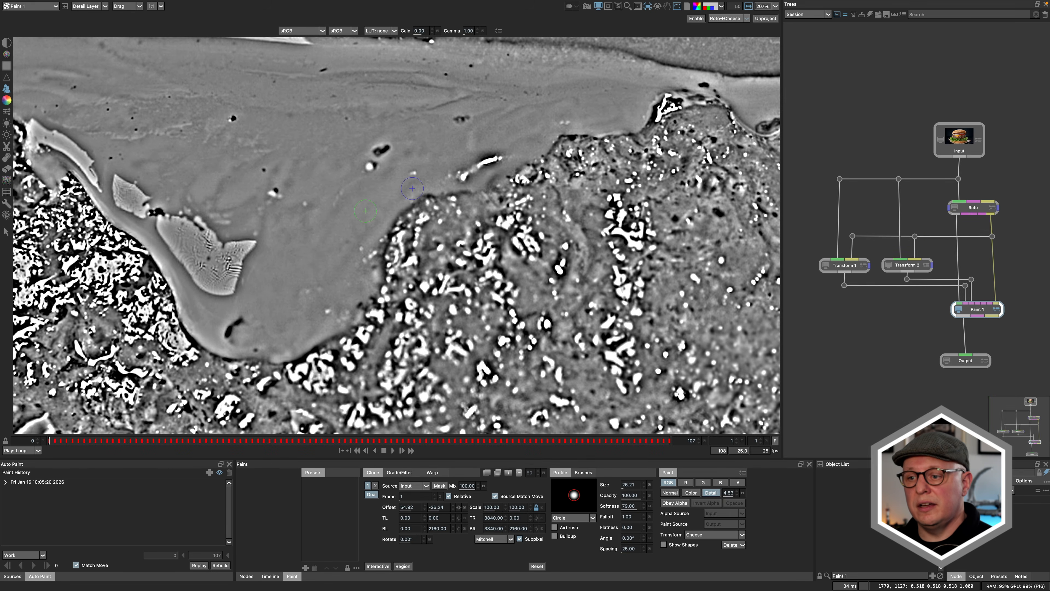
Step: Compare the color layer, detail layer and output, and clone clean cheese texture over the specks in Detail mode
key("3")
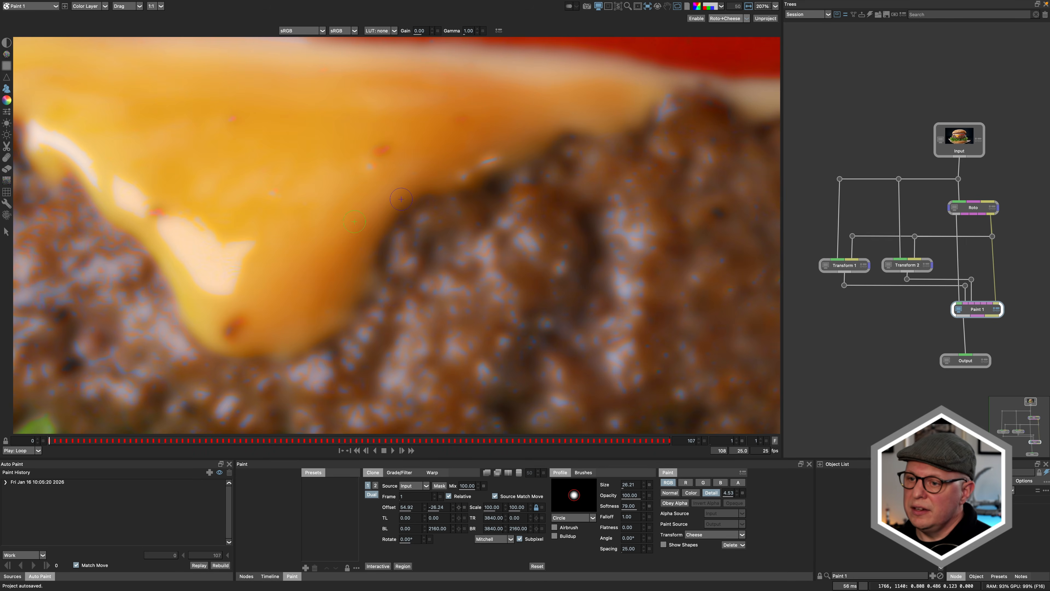
key("2")
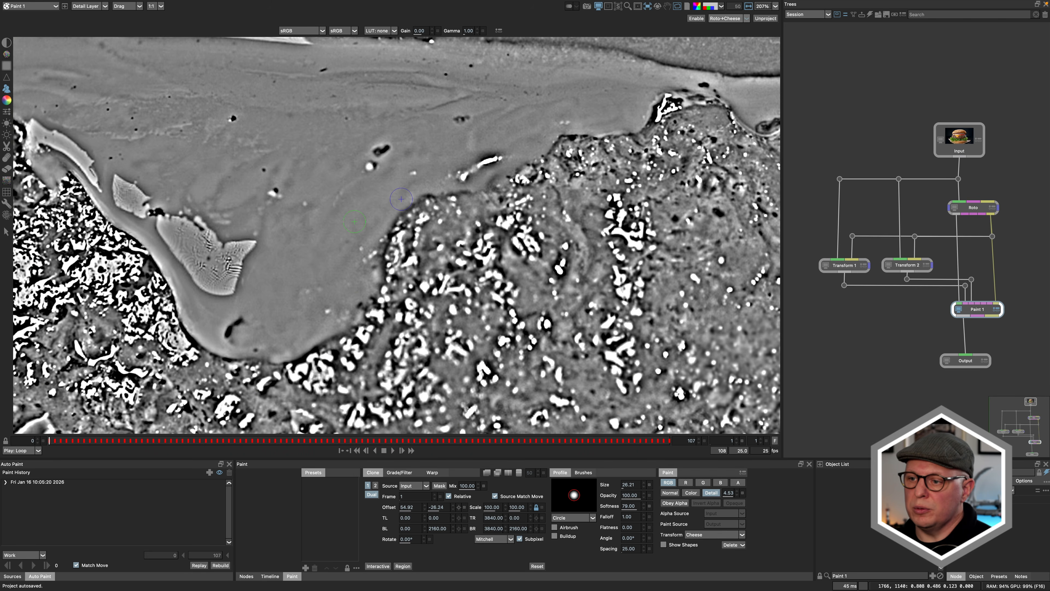
key("1")
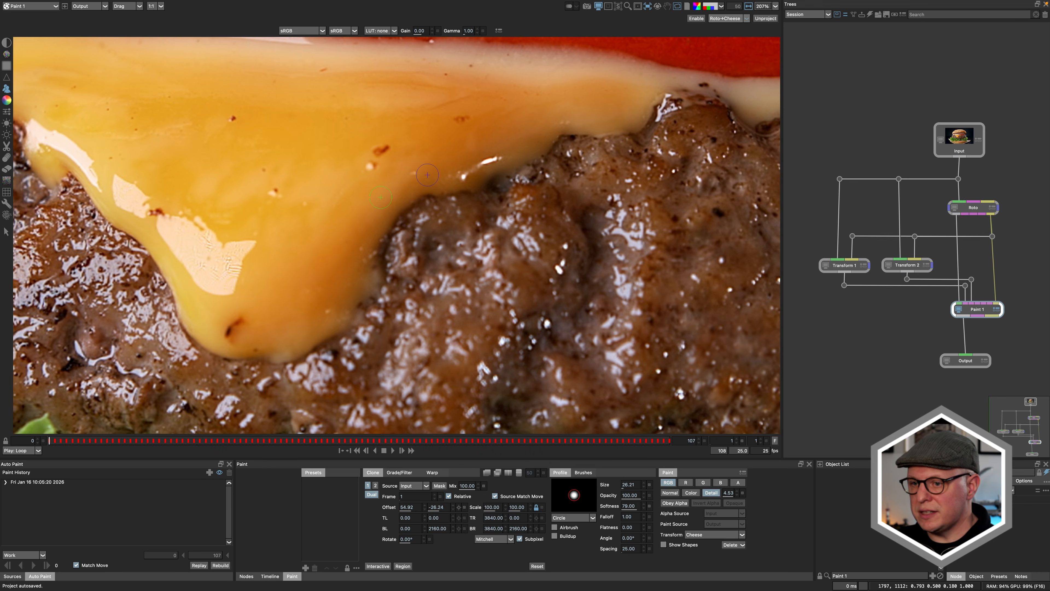
key("2")
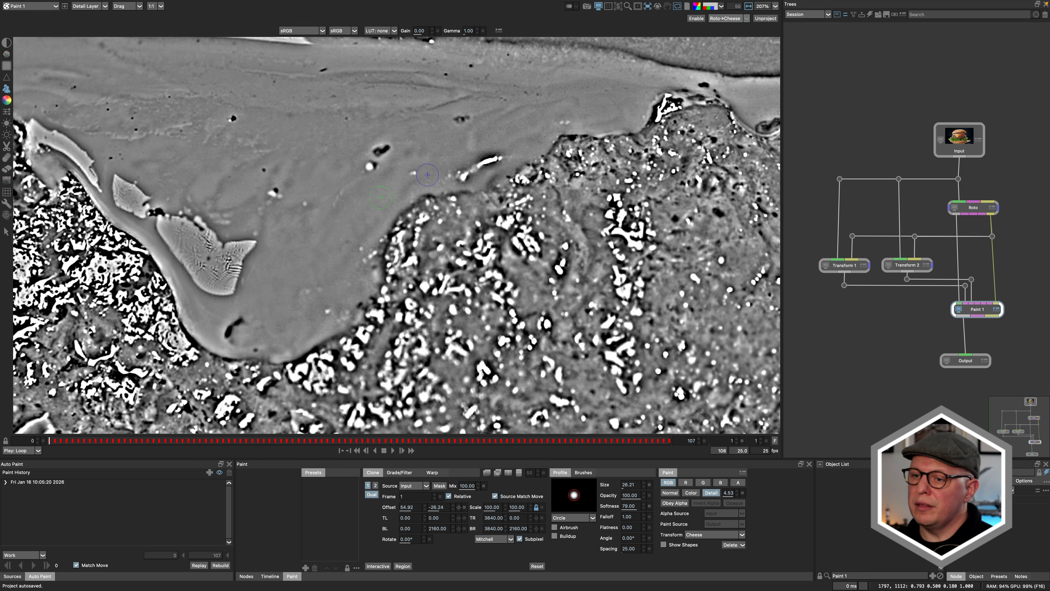
key("1")
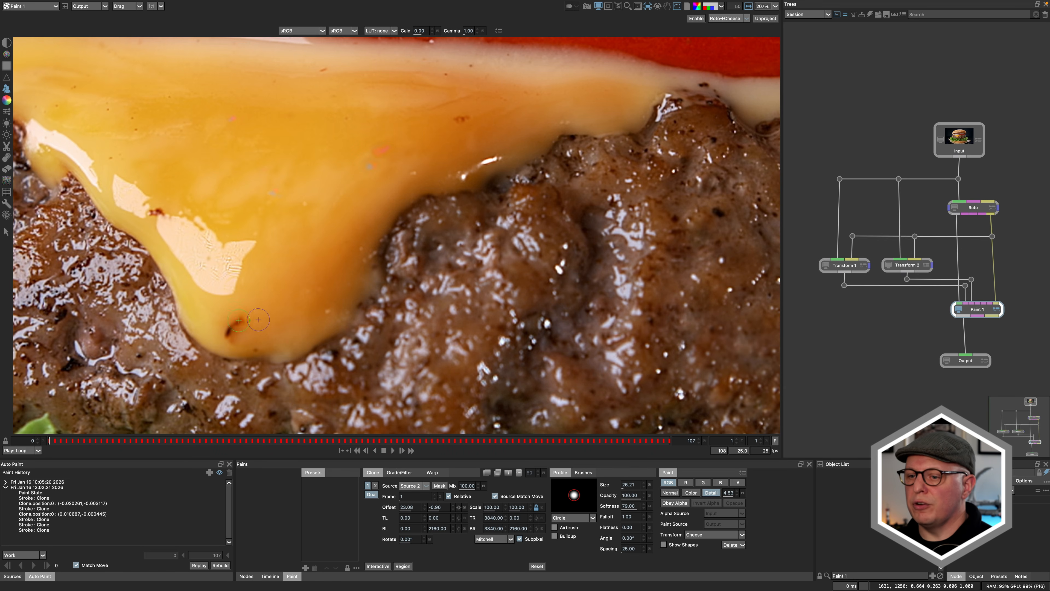
Step: Remove the stain's discoloration at the tip of the cheese drip in Color mode with clone and blur brushes of size 46.81
key("shift+b")
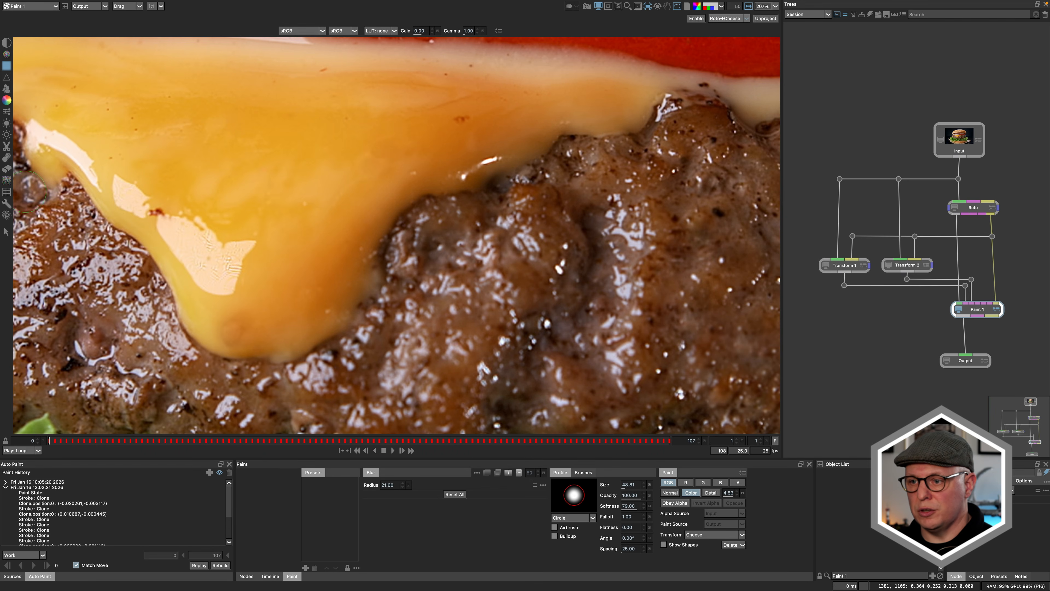
key("c")
left_click_drag(247, 312, 248, 313)
left_click_drag(248, 313, 243, 320)
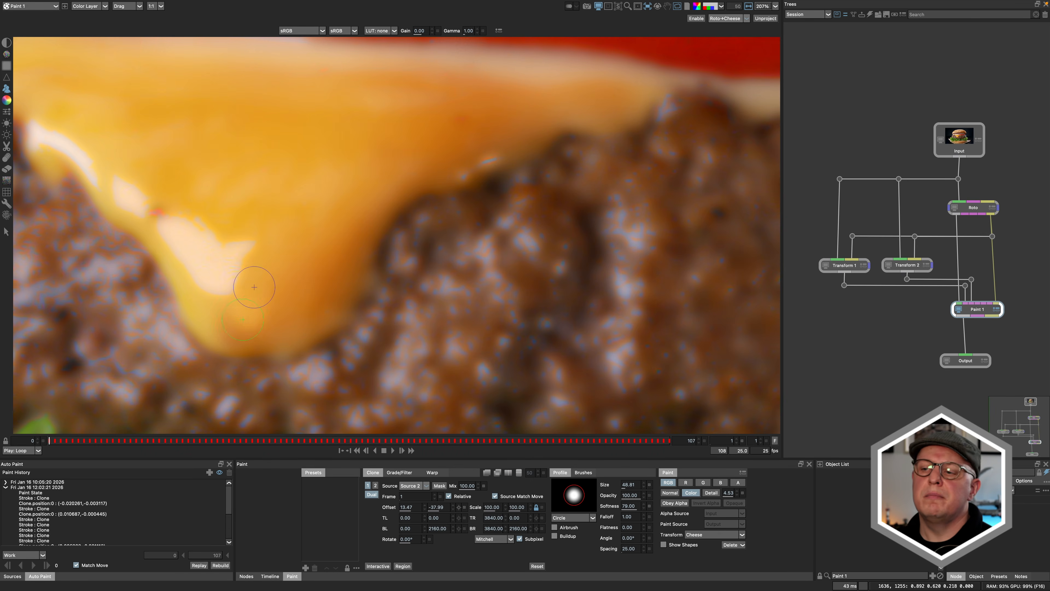
left_click(5, 158)
key("c")
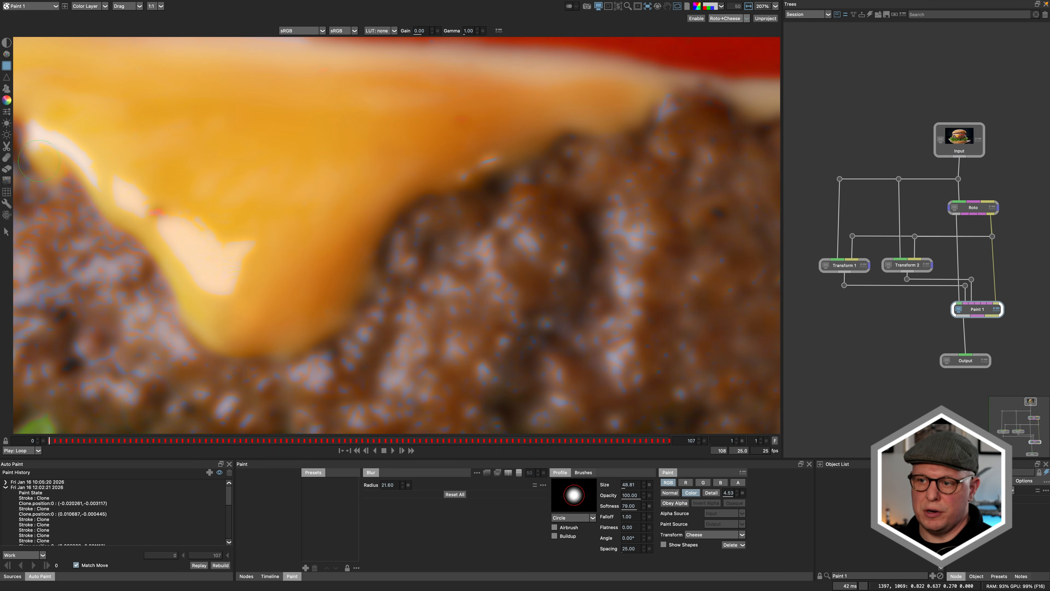